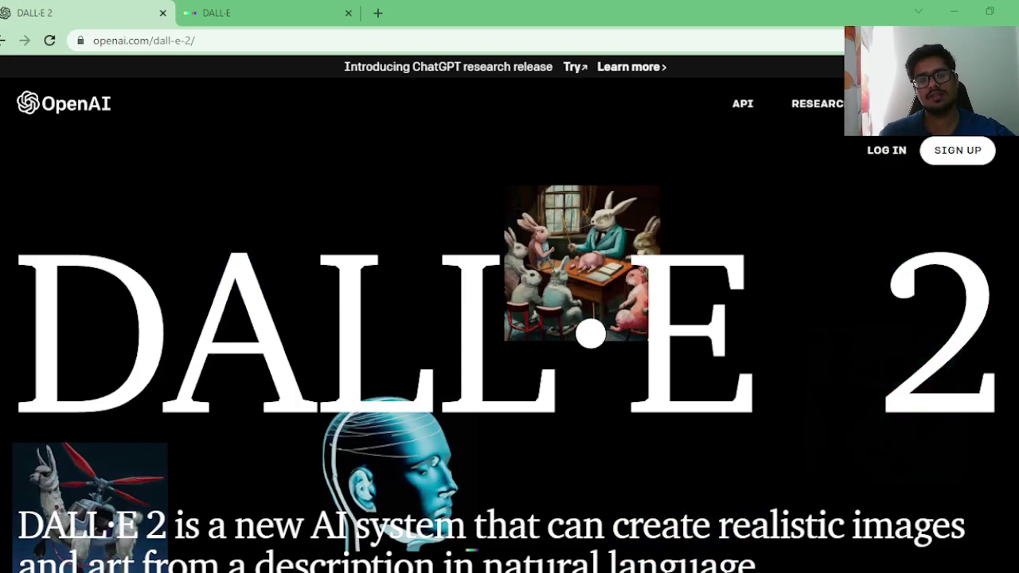
Step: Scroll through the DALL·E 2 astronaut example images and back up the page
{"action": "scroll", "coordinate": [404, 104], "scroll_direction": "down", "scroll_amount": 2}
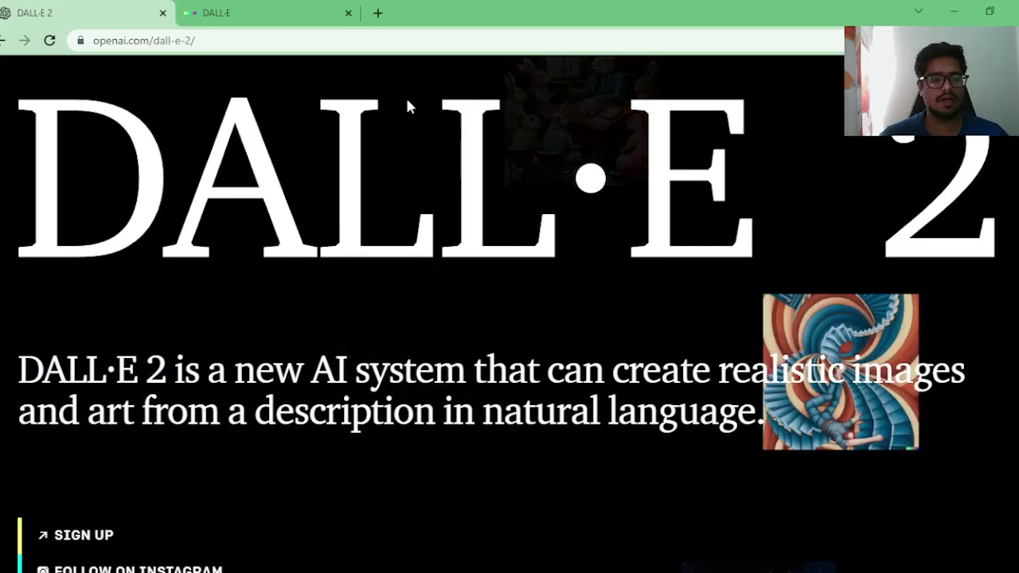
{"action": "scroll", "coordinate": [407, 102], "scroll_direction": "down", "scroll_amount": 2}
{"action": "scroll", "coordinate": [179, 448], "scroll_direction": "down", "scroll_amount": 7}
{"action": "scroll", "coordinate": [273, 338], "scroll_direction": "down", "scroll_amount": 4}
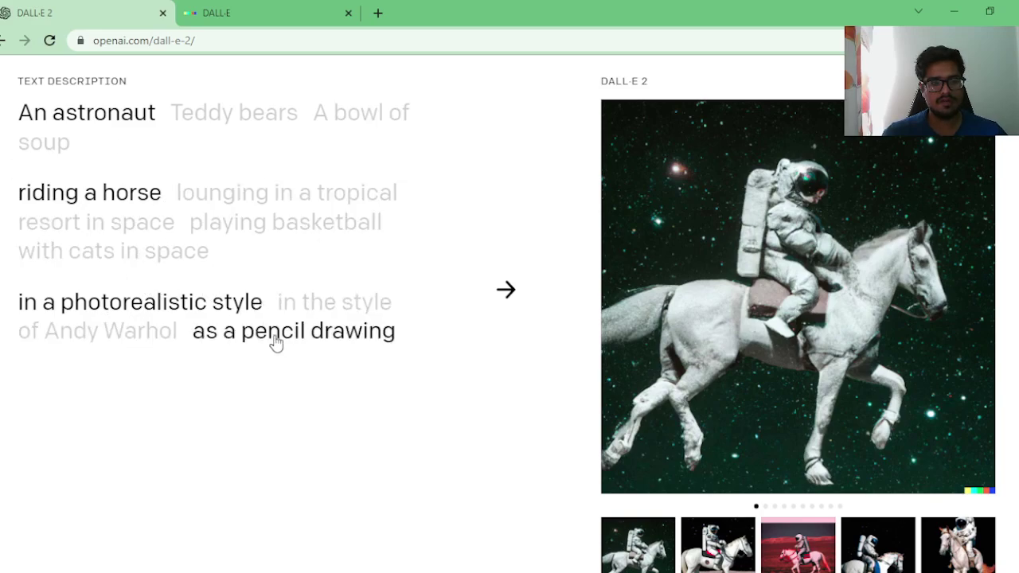
{"action": "scroll", "coordinate": [398, 394], "scroll_direction": "down", "scroll_amount": 5}
{"action": "scroll", "coordinate": [211, 307], "scroll_direction": "down", "scroll_amount": 2}
{"action": "scroll", "coordinate": [199, 286], "scroll_direction": "up", "scroll_amount": 7}
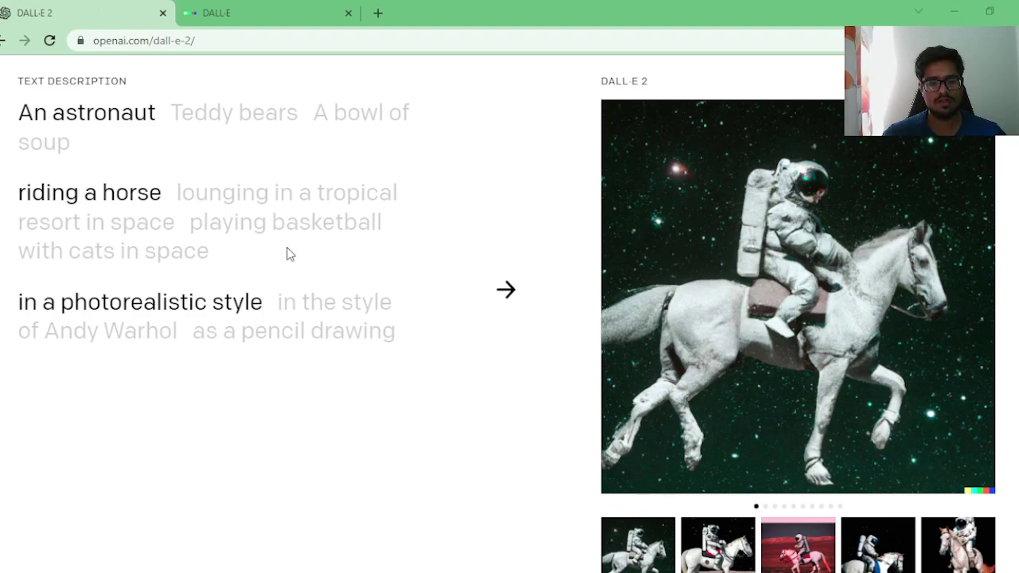
{"action": "scroll", "coordinate": [510, 320], "scroll_direction": "up", "scroll_amount": 10}
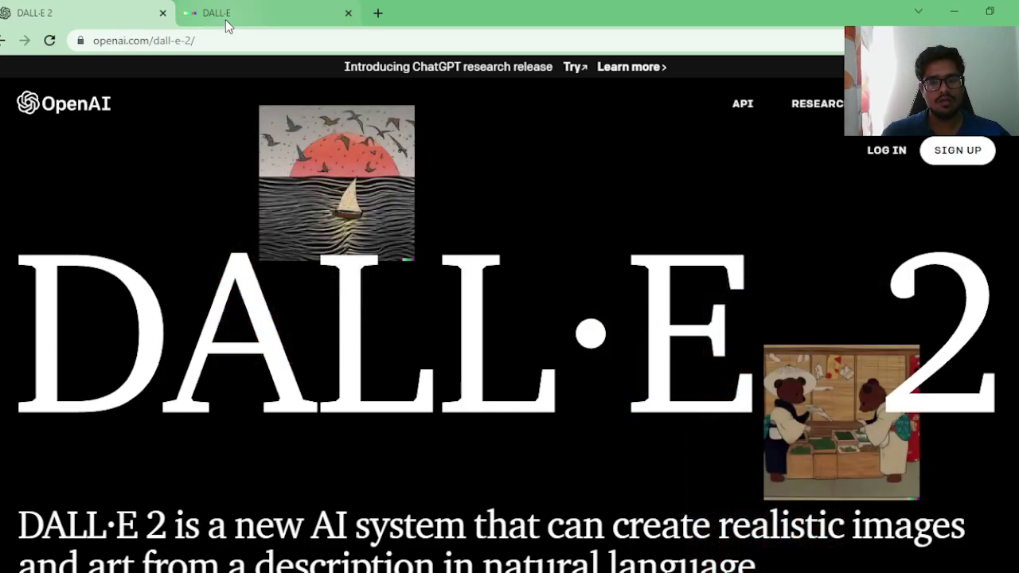
Step: Switch to the DALL·E labs tab and scroll down its creation page
{"action": "left_click", "coordinate": [250, 20]}
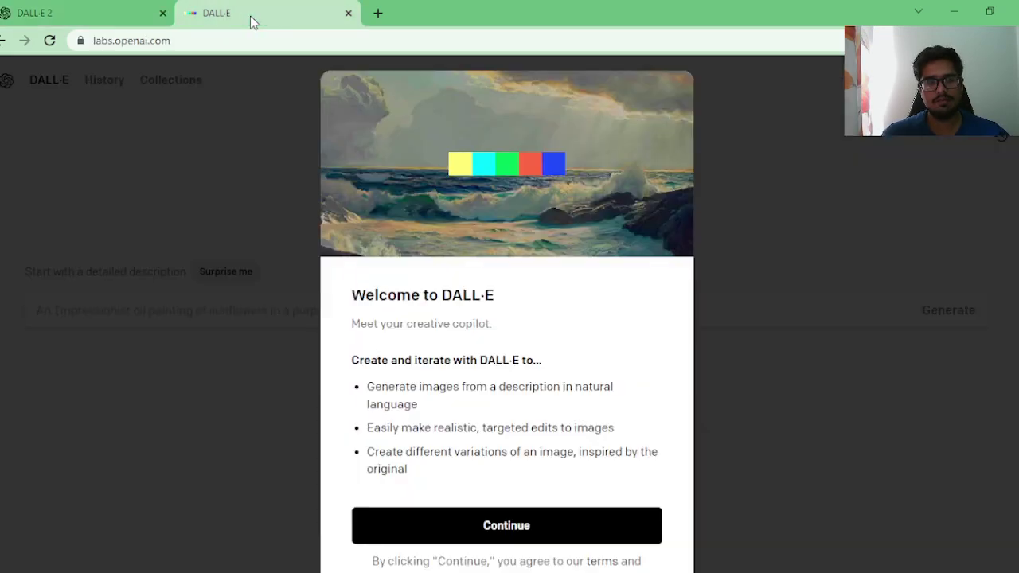
{"action": "scroll", "coordinate": [438, 391], "scroll_direction": "down", "scroll_amount": 1}
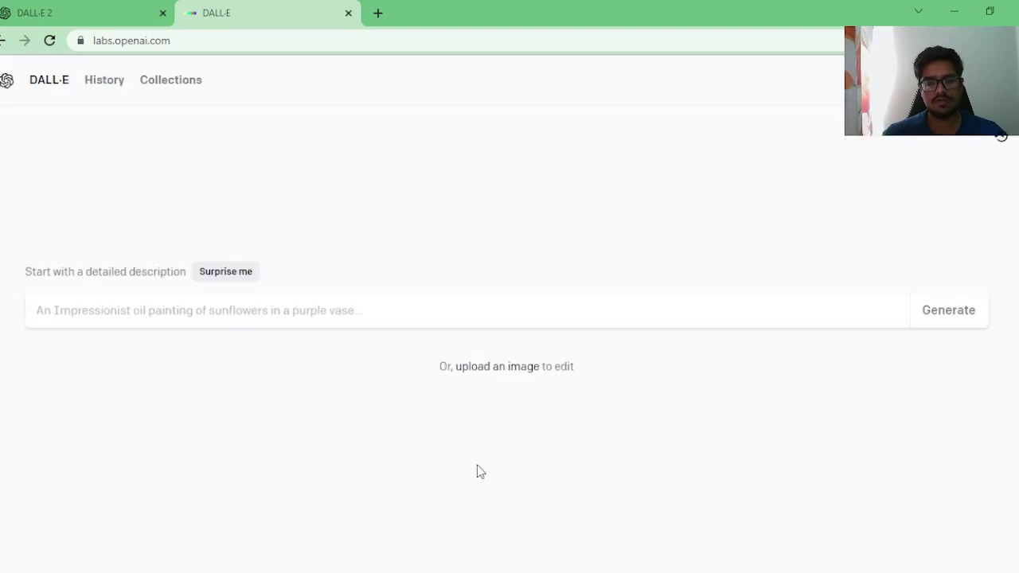
Step: Generate images from the prompt 'Car driving away, outrun, synthwave, wallpaper, in 16-bit-landscape pixel art style'
{"action": "left_click", "coordinate": [129, 308]}
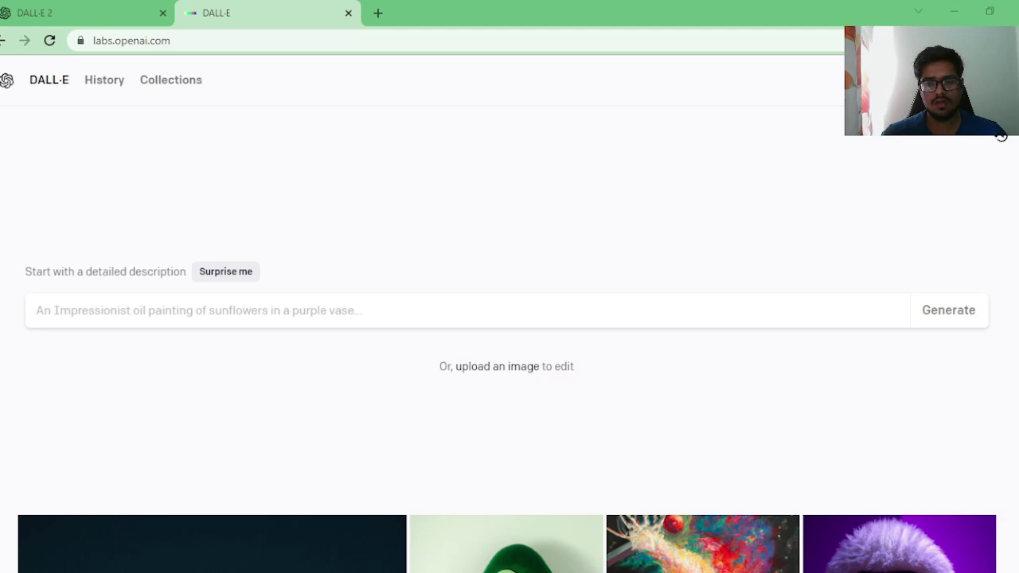
{"action": "left_click", "coordinate": [320, 310]}
{"action": "type", "text": "Car driving away, outrun, synthwave, wallpaper, in 16-bit-landscape pixel art style"}
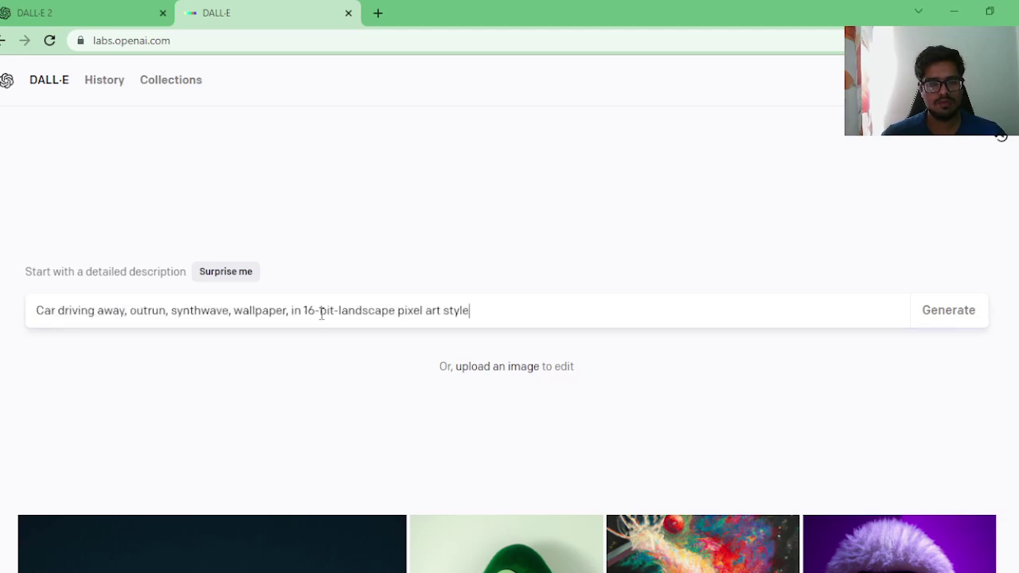
{"action": "left_click", "coordinate": [954, 312]}
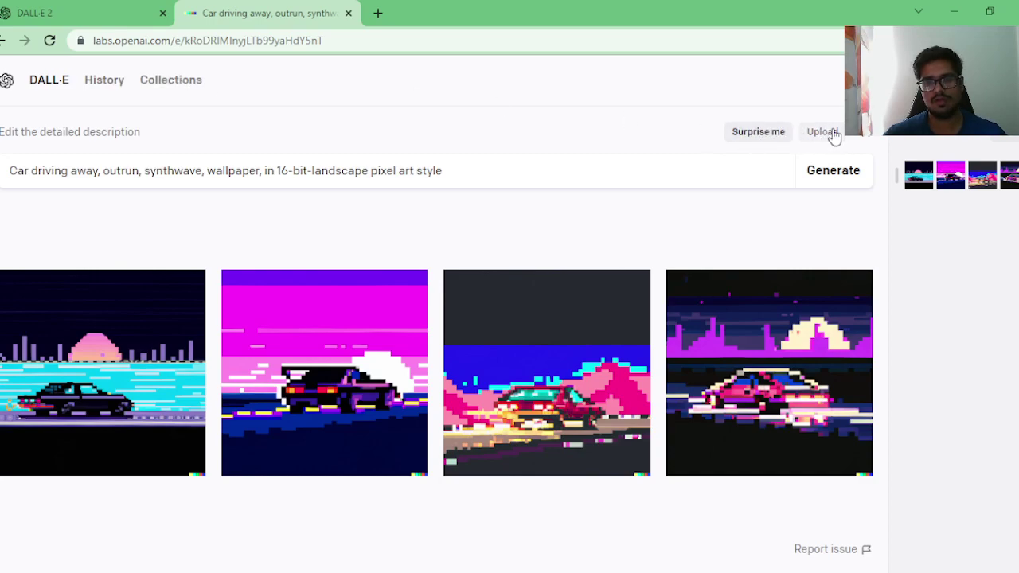
Step: Open the third synthwave car image and download it
{"action": "mouse_move", "coordinate": [779, 294]}
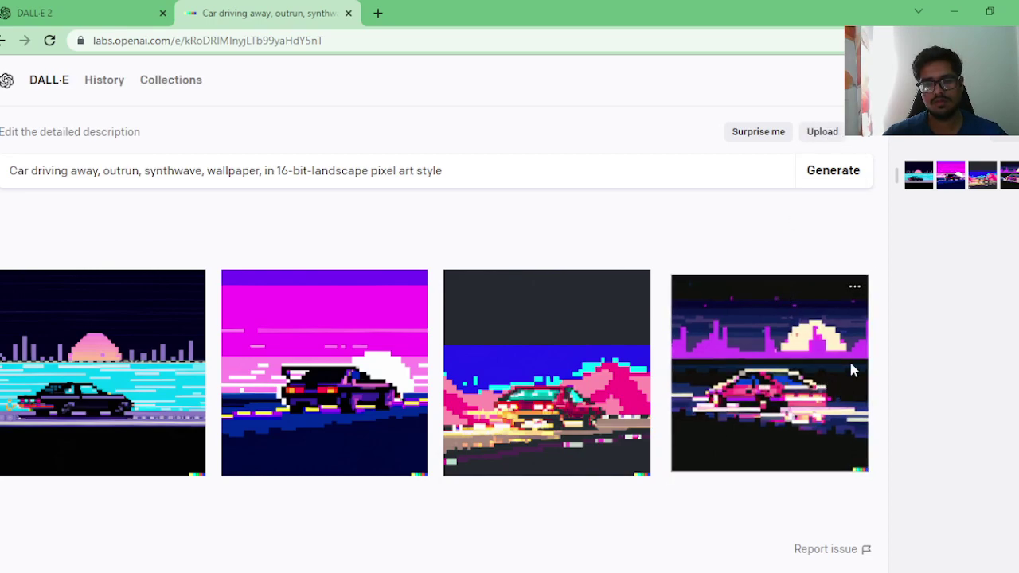
{"action": "left_click", "coordinate": [618, 340]}
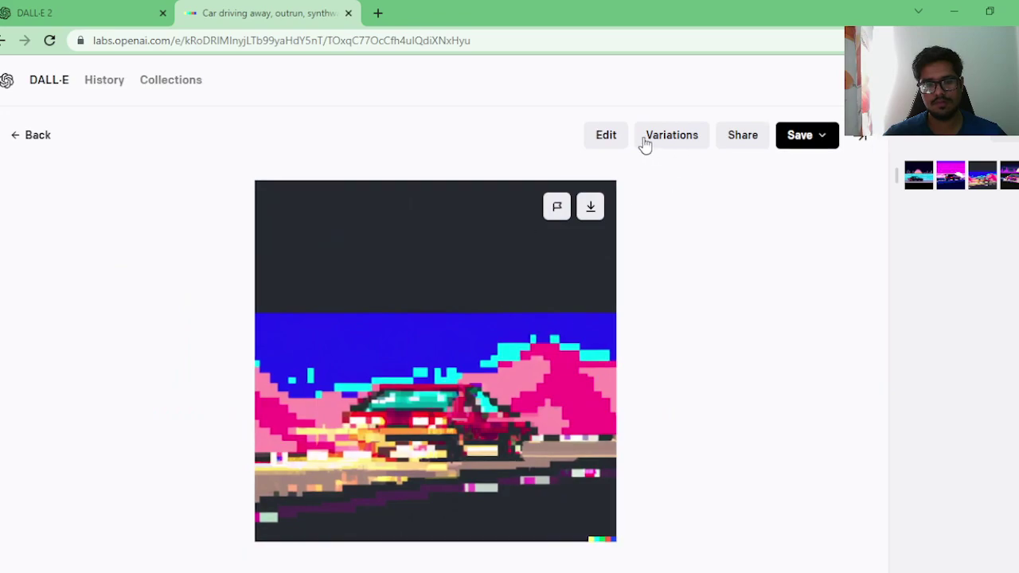
{"action": "left_click", "coordinate": [590, 211]}
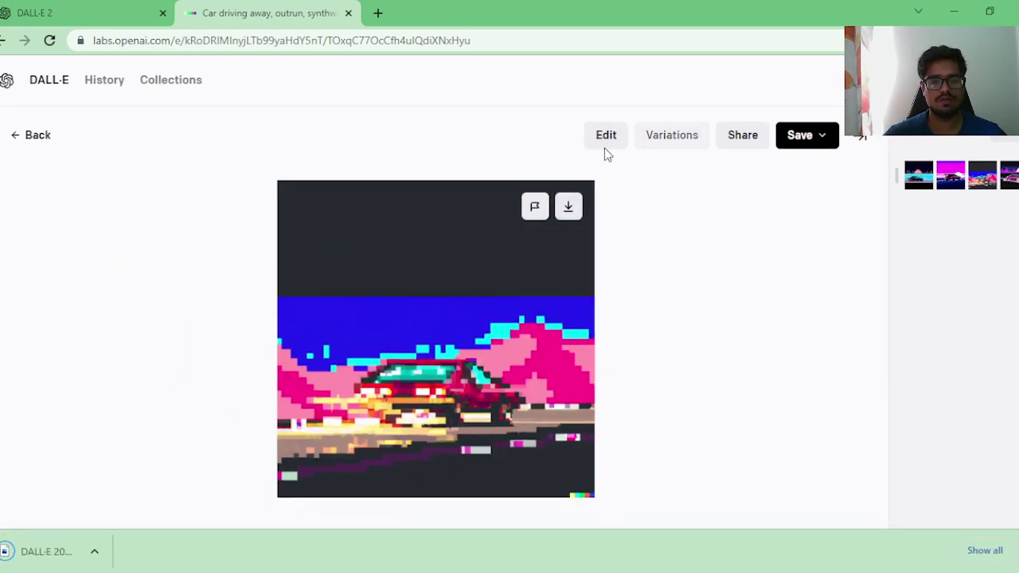
Step: Return to the four car results and start an upload, reviewing the Heads up notice
{"action": "left_click", "coordinate": [28, 135]}
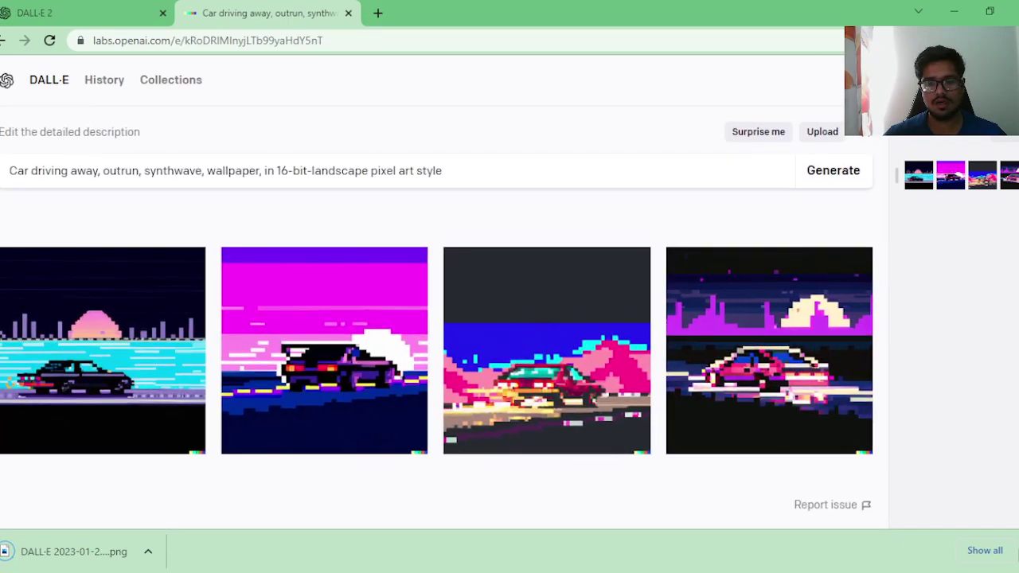
{"action": "left_click", "coordinate": [827, 131]}
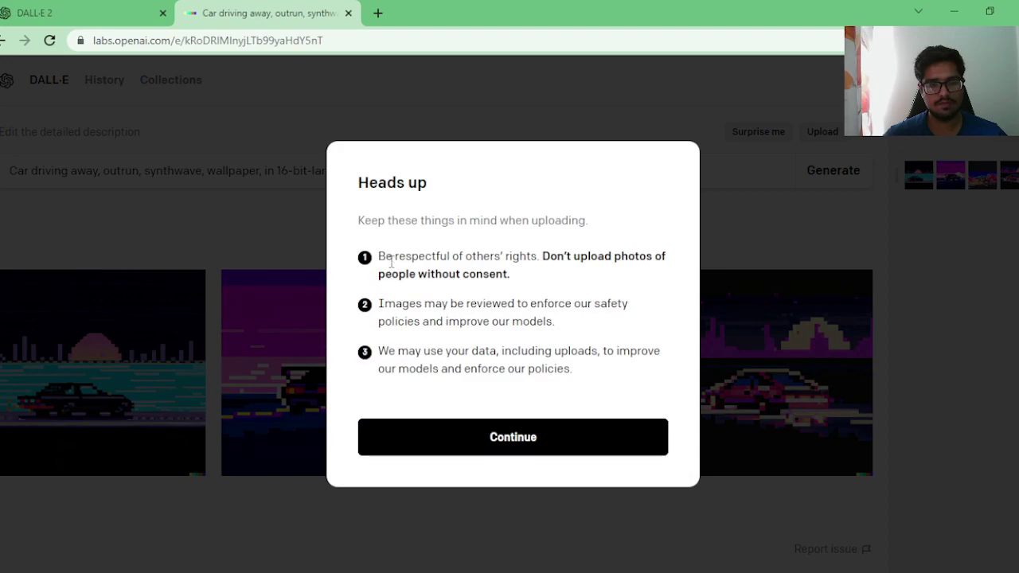
{"action": "left_click_drag", "start_coordinate": [395, 257], "coordinate": [555, 288]}
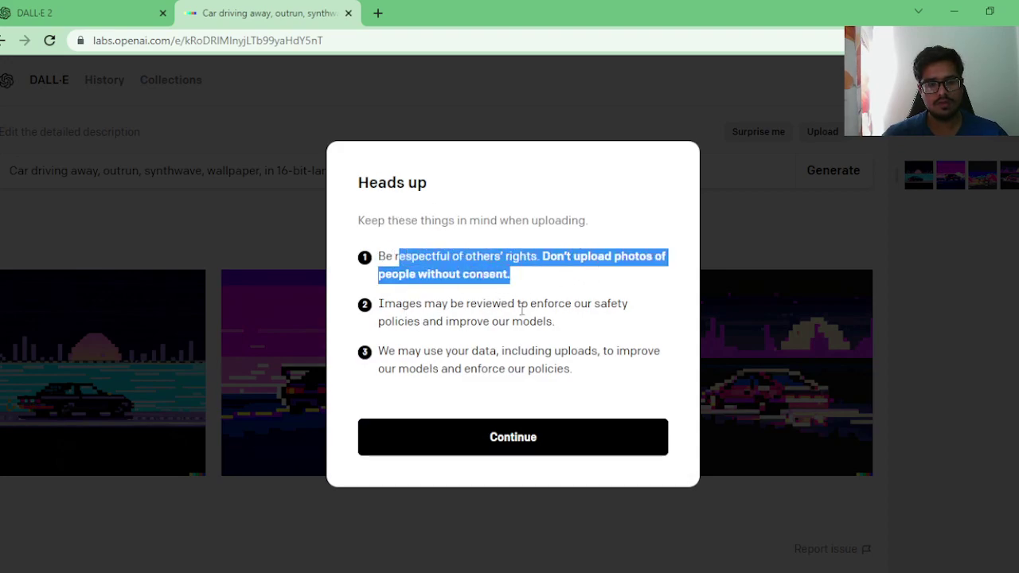
Step: Accept the upload notice, crop the car image to a square, and generate variations
{"action": "left_click", "coordinate": [510, 430]}
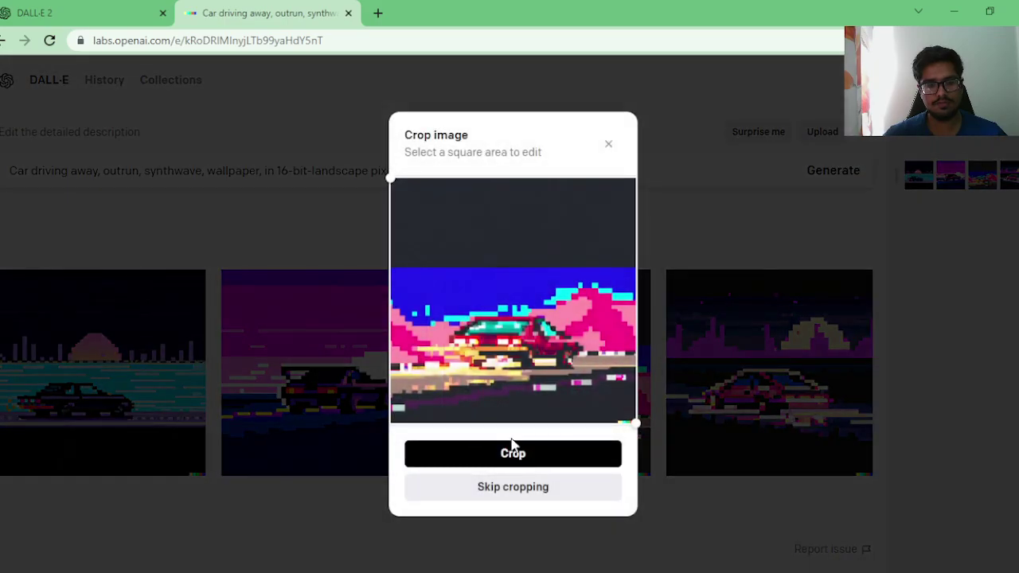
{"action": "left_click", "coordinate": [514, 453]}
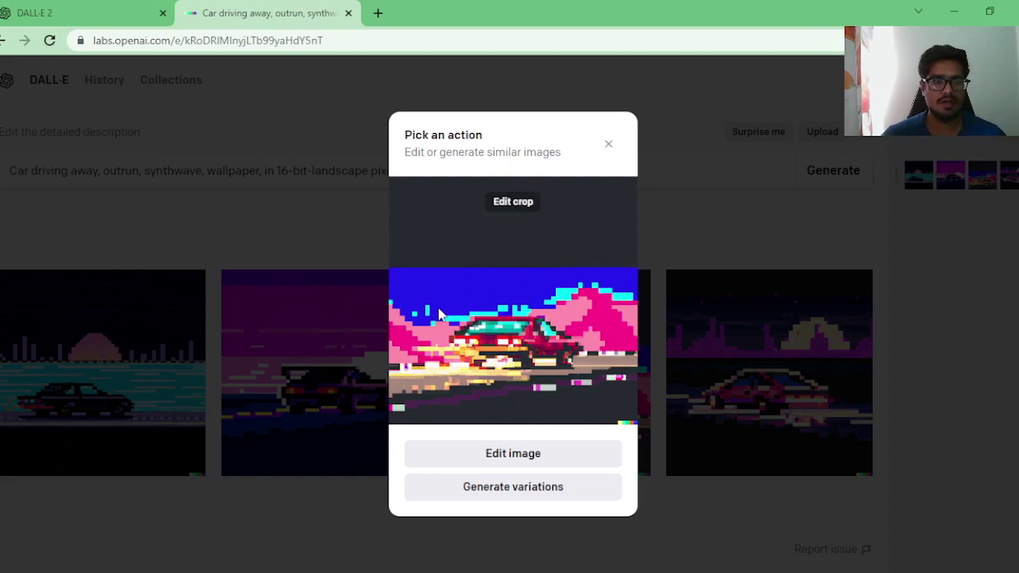
{"action": "left_click", "coordinate": [508, 486]}
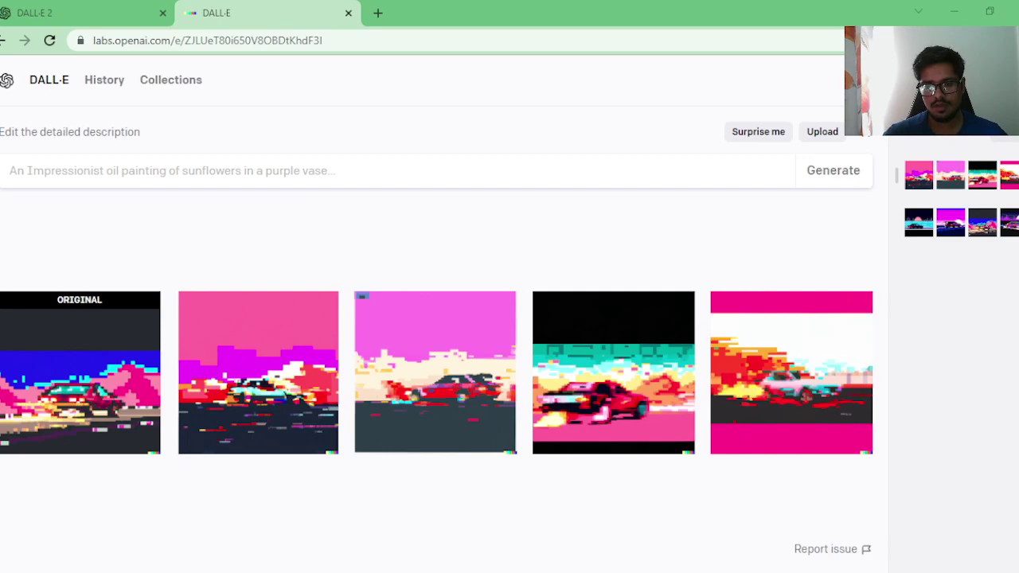
Step: Generate portraits from the prompt 'Walter White, in SKSKS art style' and open the first
{"action": "left_click", "coordinate": [125, 169]}
{"action": "type", "text": "Walter White, in SKSKS art style"}
{"action": "key", "text": "Return"}
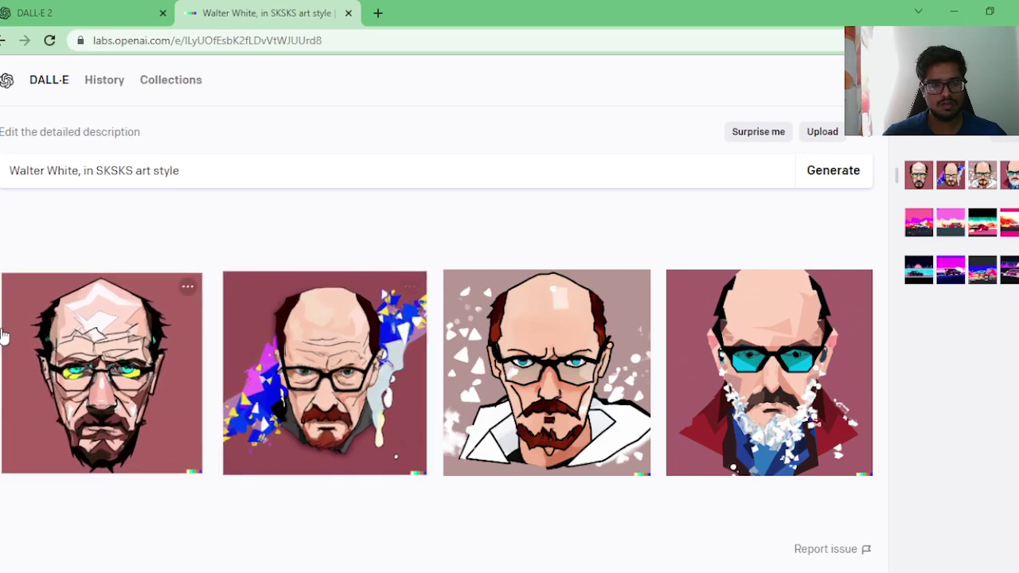
{"action": "left_click", "coordinate": [130, 338]}
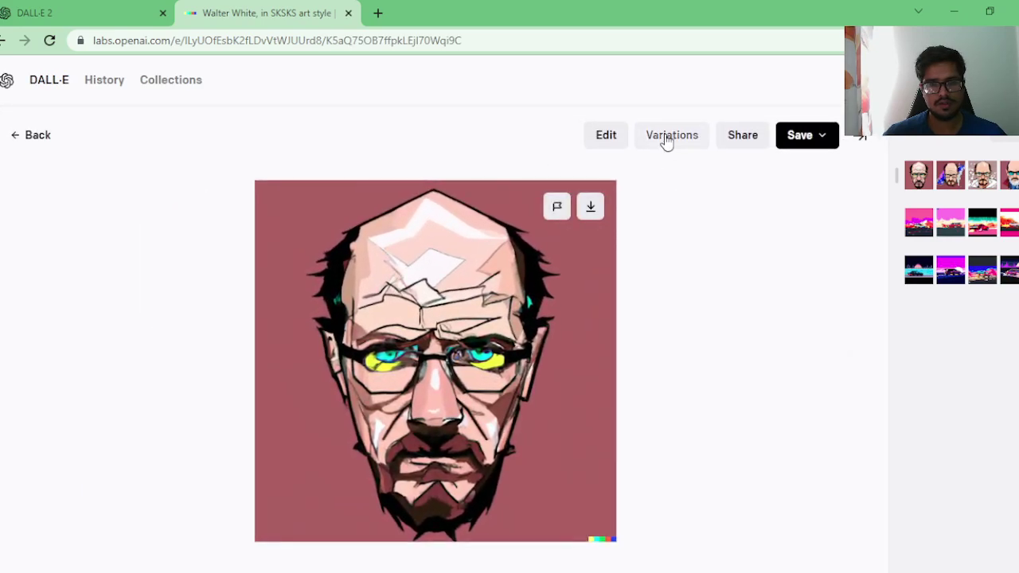
Step: Make variations of the first portrait, then edit the second, erasing its top-left background
{"action": "left_click", "coordinate": [675, 137]}
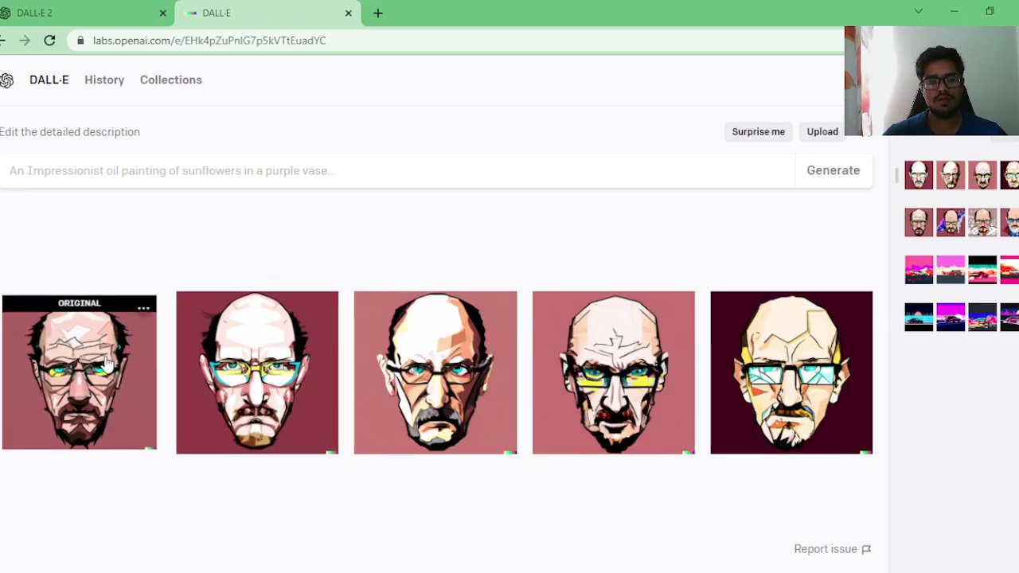
{"action": "left_click", "coordinate": [273, 364]}
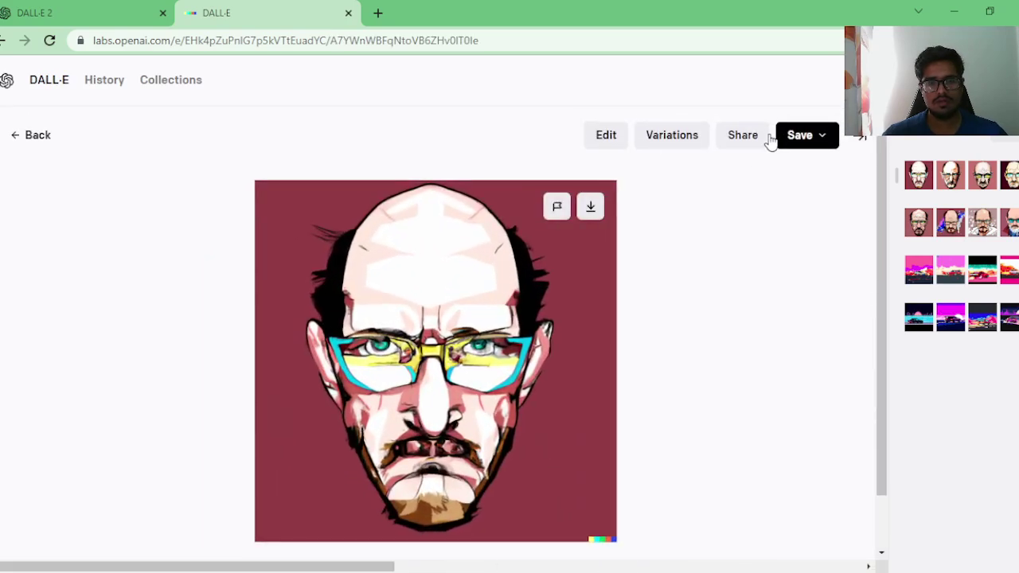
{"action": "left_click", "coordinate": [592, 133]}
{"action": "mouse_move", "coordinate": [443, 241]}
{"action": "left_mouse_down"}
{"action": "mouse_move", "coordinate": [398, 292]}
{"action": "mouse_move", "coordinate": [395, 315]}
{"action": "mouse_move", "coordinate": [393, 236]}
{"action": "mouse_move", "coordinate": [404, 223]}
{"action": "mouse_move", "coordinate": [448, 221]}
{"action": "mouse_move", "coordinate": [402, 272]}
{"action": "mouse_move", "coordinate": [385, 350]}
{"action": "mouse_move", "coordinate": [383, 372]}
{"action": "mouse_move", "coordinate": [393, 336]}
{"action": "mouse_move", "coordinate": [388, 429]}
{"action": "mouse_move", "coordinate": [397, 382]}
{"action": "mouse_move", "coordinate": [422, 426]}
{"action": "mouse_move", "coordinate": [403, 405]}
{"action": "mouse_move", "coordinate": [370, 463]}
{"action": "mouse_move", "coordinate": [447, 433]}
{"action": "mouse_move", "coordinate": [402, 466]}
{"action": "mouse_move", "coordinate": [429, 450]}
{"action": "mouse_move", "coordinate": [431, 477]}
{"action": "mouse_move", "coordinate": [363, 355]}
{"action": "mouse_move", "coordinate": [360, 285]}
{"action": "mouse_move", "coordinate": [382, 221]}
{"action": "mouse_move", "coordinate": [410, 200]}
{"action": "mouse_move", "coordinate": [554, 198]}
{"action": "mouse_move", "coordinate": [592, 212]}
{"action": "mouse_move", "coordinate": [643, 258]}
{"action": "mouse_move", "coordinate": [654, 339]}
{"action": "mouse_move", "coordinate": [627, 500]}
{"action": "mouse_move", "coordinate": [493, 509]}
{"action": "mouse_move", "coordinate": [395, 499]}
{"action": "mouse_move", "coordinate": [378, 466]}
{"action": "mouse_move", "coordinate": [390, 338]}
{"action": "left_mouse_up"}
Step: Undo the first erased patch and erase the maroon background along the top and left edge
{"action": "key", "text": "ctrl+z"}
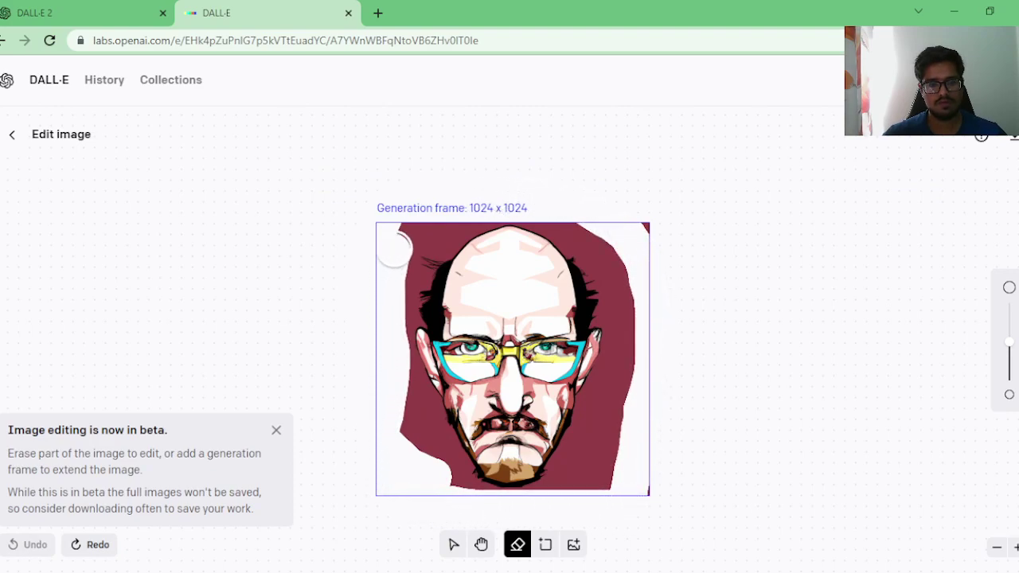
{"action": "mouse_move", "coordinate": [395, 247]}
{"action": "left_mouse_down"}
{"action": "mouse_move", "coordinate": [453, 218]}
{"action": "mouse_move", "coordinate": [526, 211]}
{"action": "mouse_move", "coordinate": [581, 219]}
{"action": "mouse_move", "coordinate": [605, 243]}
{"action": "mouse_move", "coordinate": [627, 287]}
{"action": "mouse_move", "coordinate": [630, 356]}
{"action": "mouse_move", "coordinate": [622, 409]}
{"action": "mouse_move", "coordinate": [587, 476]}
{"action": "mouse_move", "coordinate": [593, 486]}
{"action": "mouse_move", "coordinate": [611, 470]}
{"action": "mouse_move", "coordinate": [560, 500]}
{"action": "left_mouse_up"}
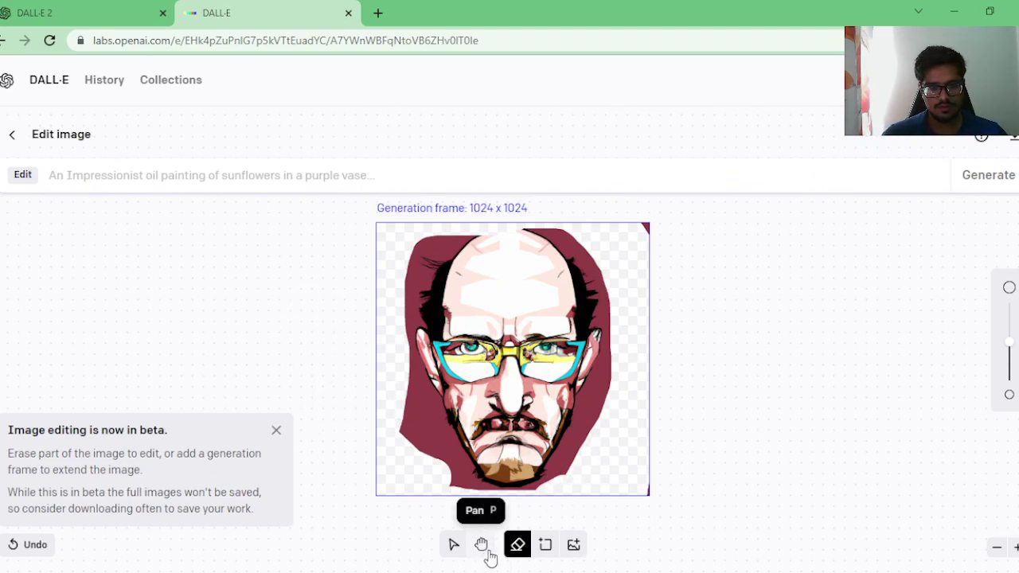
Step: Add a frame right of the face filled with 'sunflowers' and accept the result
{"action": "left_click", "coordinate": [546, 545]}
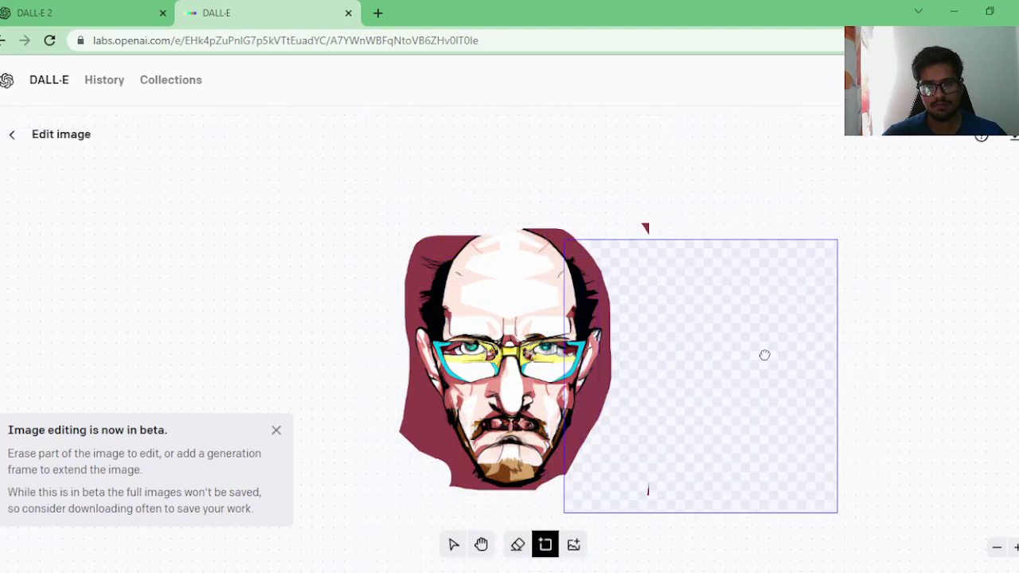
{"action": "left_click", "coordinate": [764, 355]}
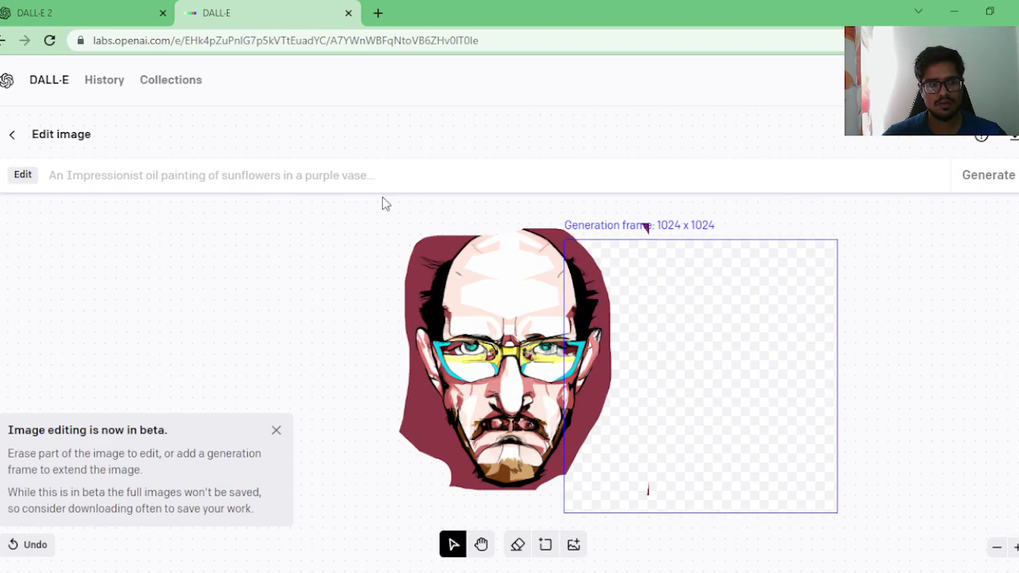
{"action": "left_click", "coordinate": [264, 167]}
{"action": "type", "text": "sunf"}
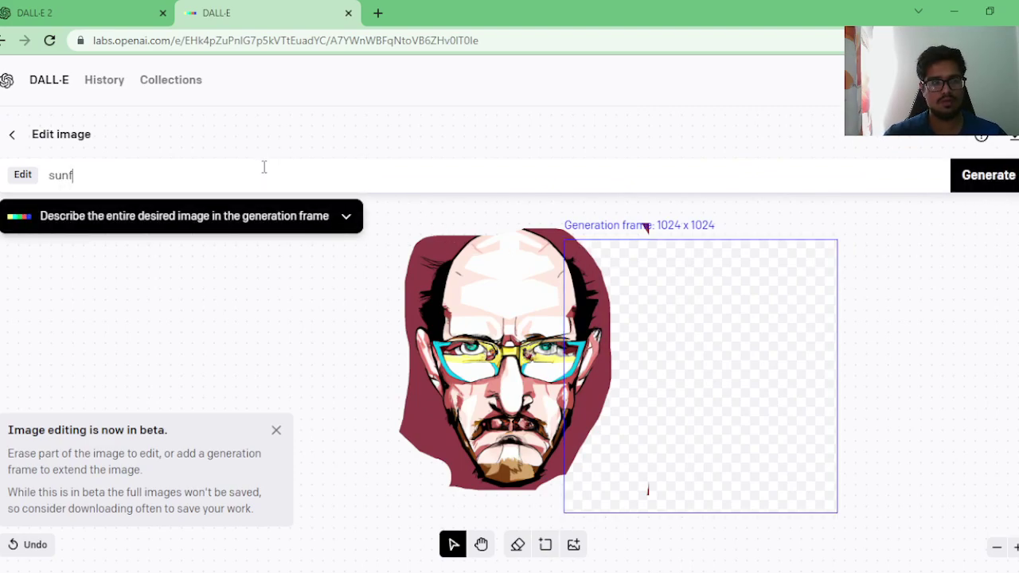
{"action": "type", "text": "lowers"}
{"action": "key", "text": "Return"}
{"action": "key", "text": "h"}
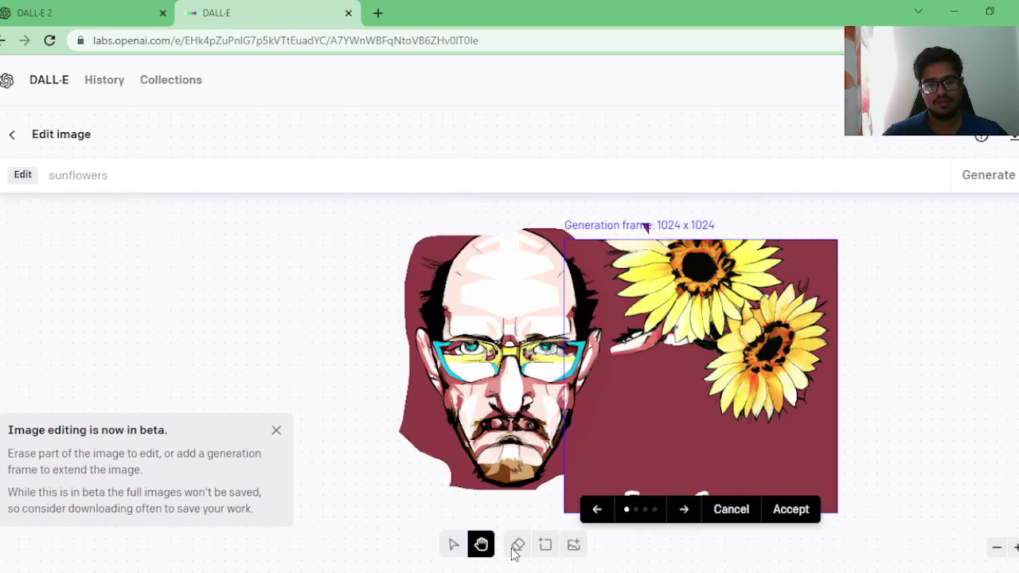
{"action": "left_click_drag", "start_coordinate": [640, 316], "coordinate": [621, 288]}
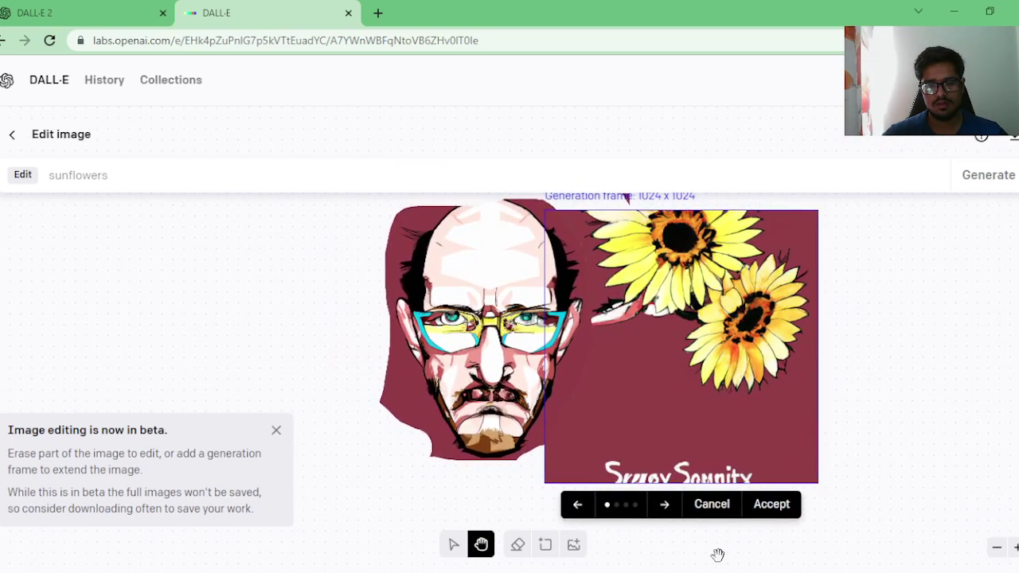
{"action": "left_click", "coordinate": [764, 508]}
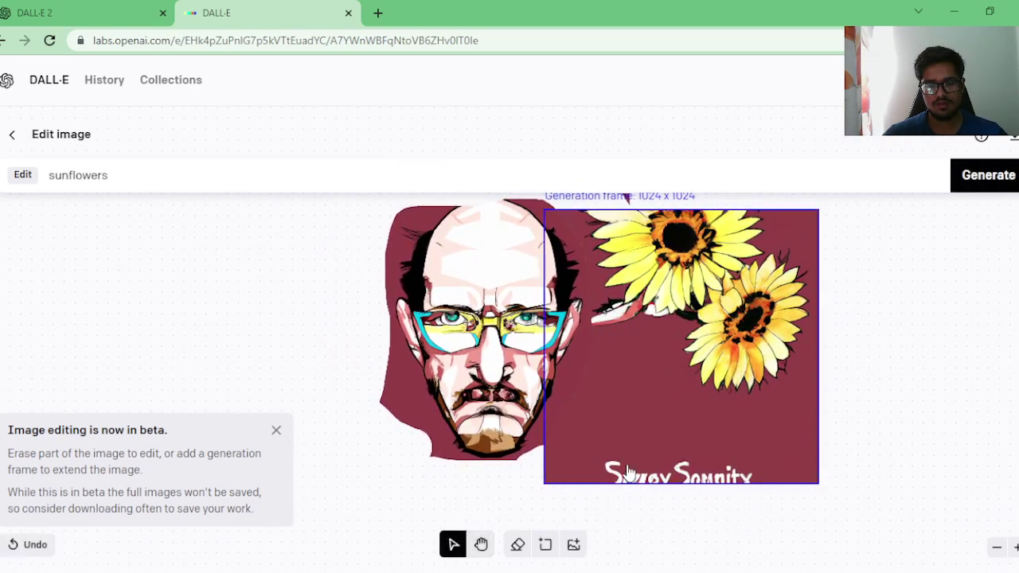
Step: Add a frame below the face filled with 'donkeys' and accept the donkey result
{"action": "left_click", "coordinate": [546, 545]}
{"action": "left_click", "coordinate": [462, 532]}
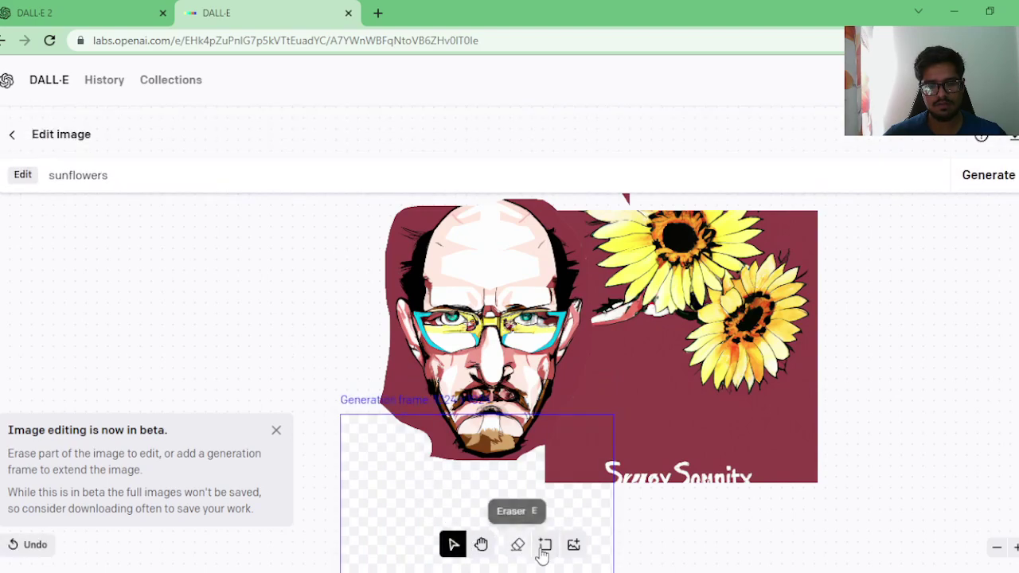
{"action": "double_click", "coordinate": [114, 165]}
{"action": "type", "text": "donkeys"}
{"action": "key", "text": "Return"}
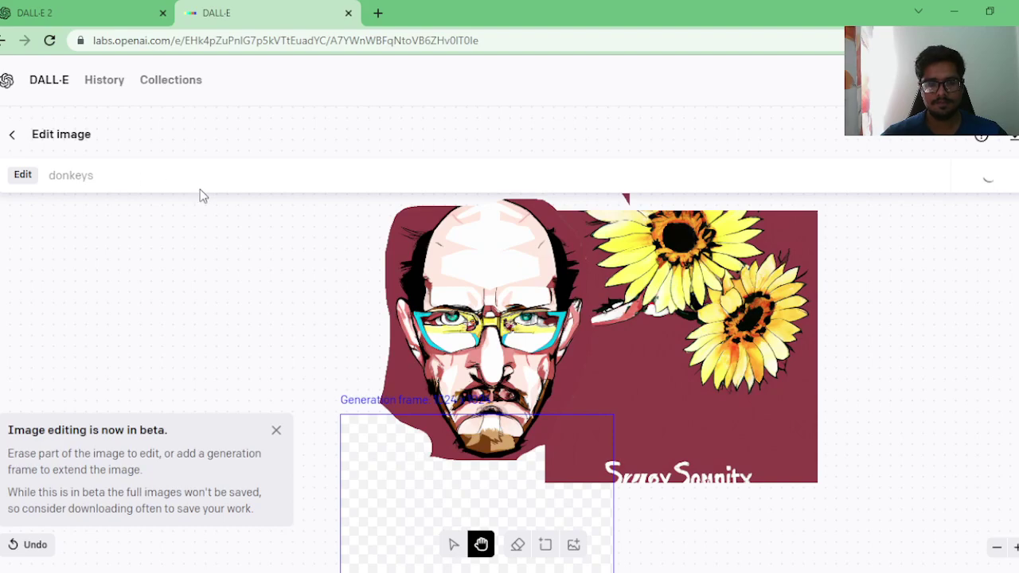
{"action": "scroll", "coordinate": [382, 353], "scroll_direction": "down", "scroll_amount": 2}
{"action": "scroll", "coordinate": [382, 352], "scroll_direction": "up", "scroll_amount": 2}
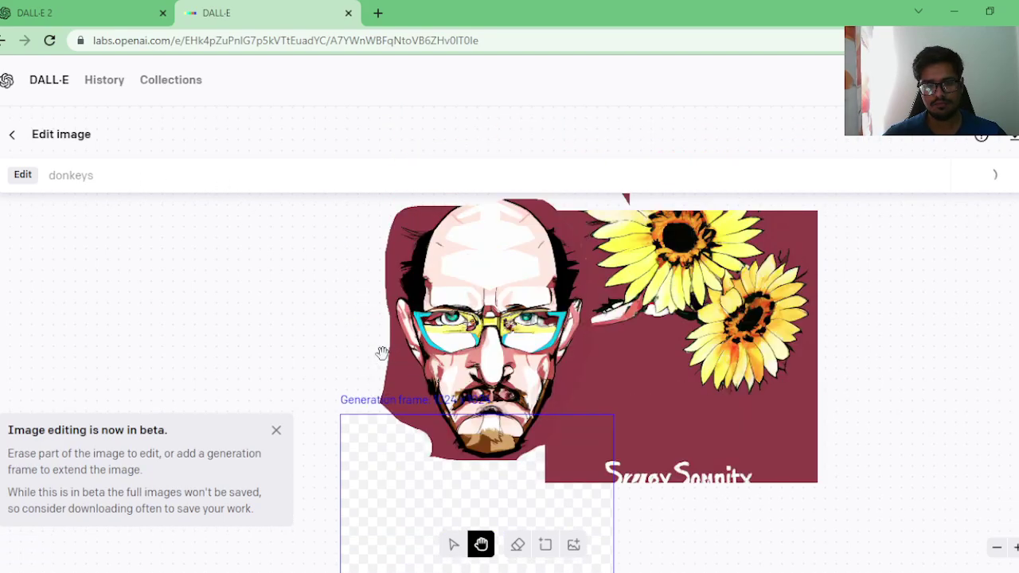
{"action": "scroll", "coordinate": [382, 352], "scroll_direction": "down", "scroll_amount": 2}
{"action": "scroll", "coordinate": [382, 352], "scroll_direction": "up", "scroll_amount": 2}
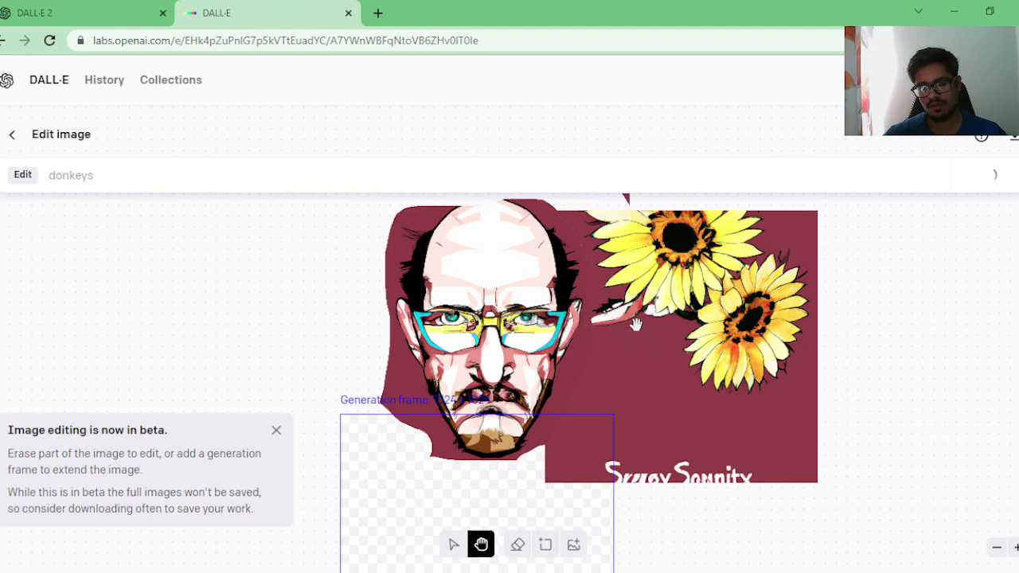
{"action": "scroll", "coordinate": [612, 310], "scroll_direction": "up", "scroll_amount": 1}
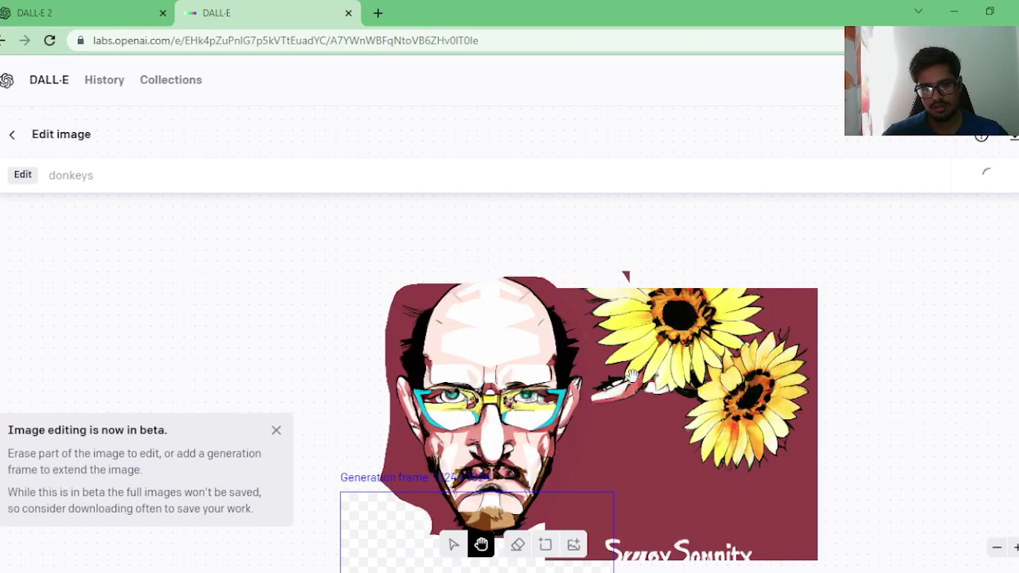
{"action": "scroll", "coordinate": [576, 404], "scroll_direction": "down", "scroll_amount": 3}
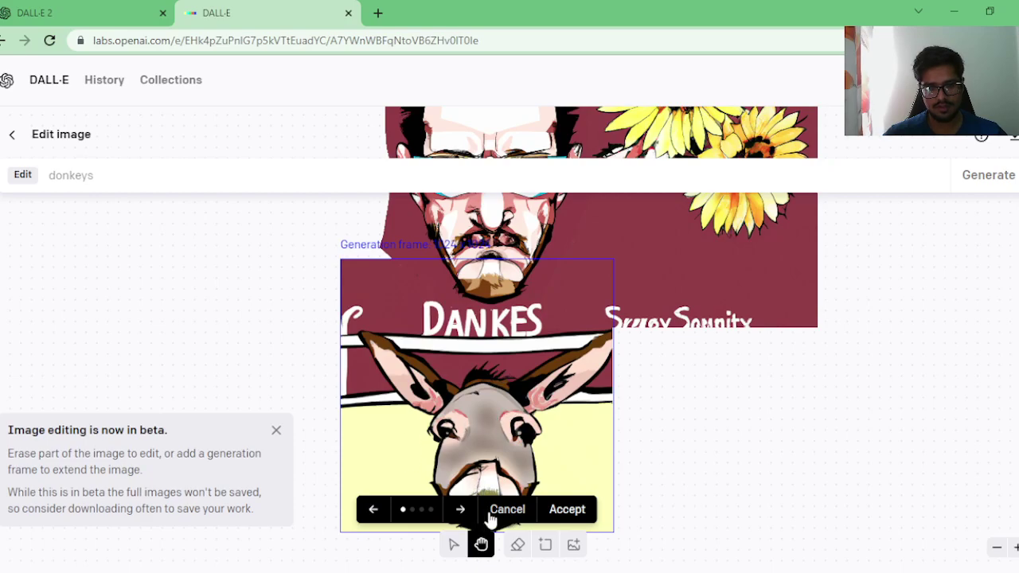
{"action": "left_click", "coordinate": [567, 509]}
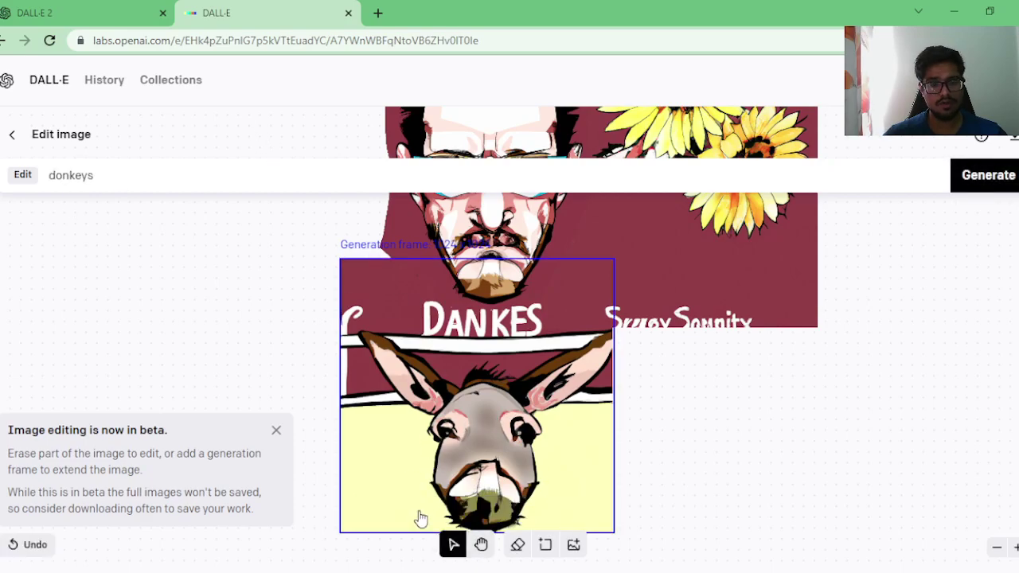
{"action": "left_click", "coordinate": [545, 544]}
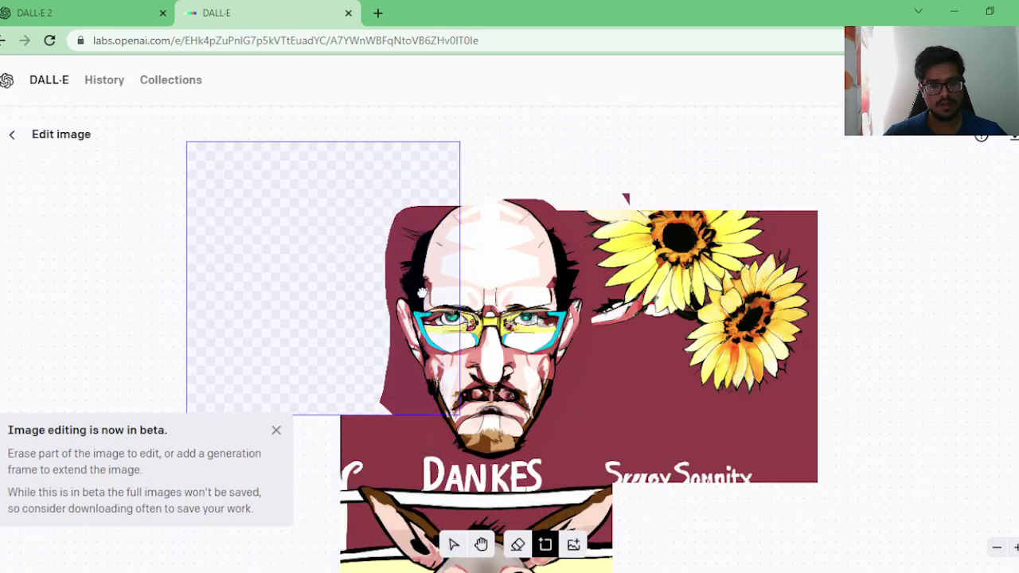
Step: Place a frame over the portrait's upper left and generate a 'cyborg' fill
{"action": "left_click", "coordinate": [472, 288]}
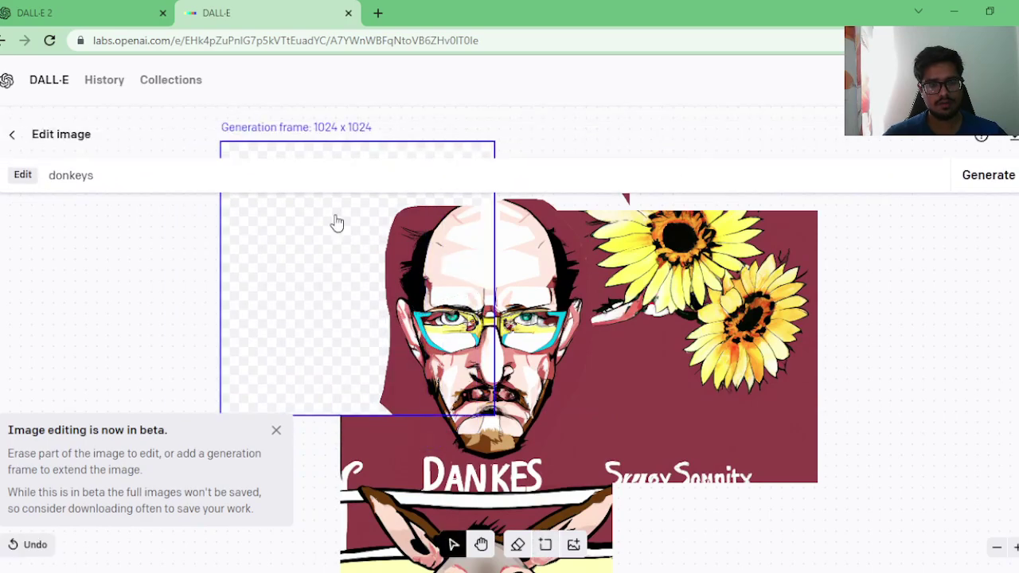
{"action": "triple_click", "coordinate": [298, 176]}
{"action": "type", "text": "cyborg"}
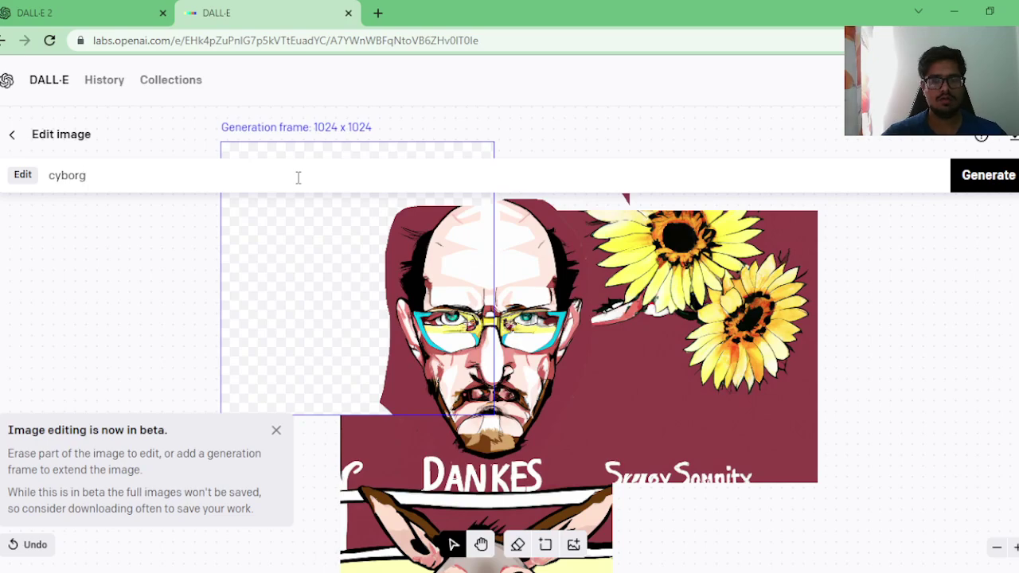
{"action": "key", "text": "Return"}
{"action": "scroll", "coordinate": [461, 344], "scroll_direction": "down", "scroll_amount": 2}
{"action": "scroll", "coordinate": [461, 344], "scroll_direction": "up", "scroll_amount": 2}
{"action": "scroll", "coordinate": [462, 337], "scroll_direction": "down", "scroll_amount": 1}
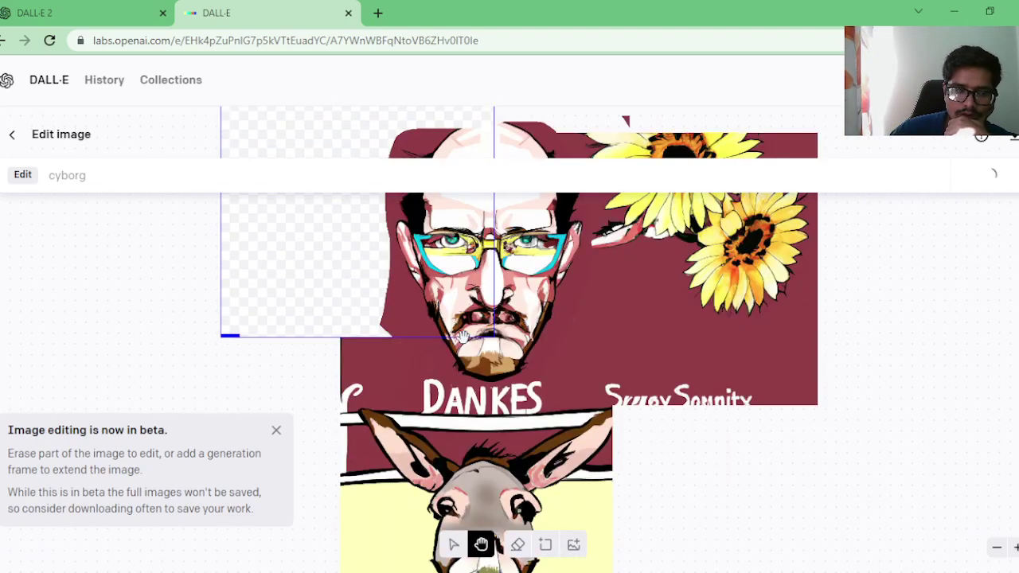
{"action": "left_click", "coordinate": [278, 433]}
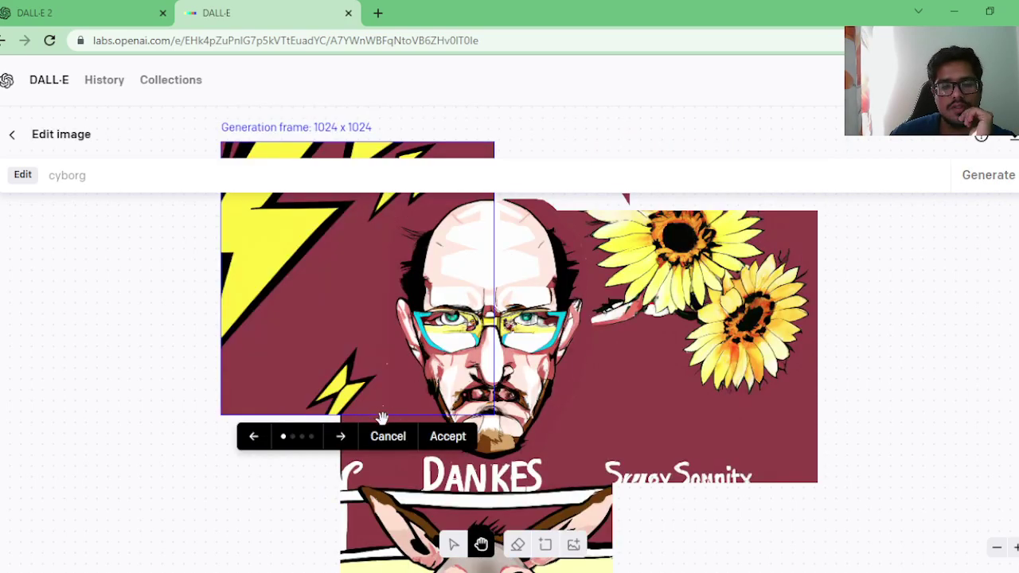
Step: Step through to the fourth cyborg variant and accept it
{"action": "scroll", "coordinate": [357, 339], "scroll_direction": "down", "scroll_amount": 2}
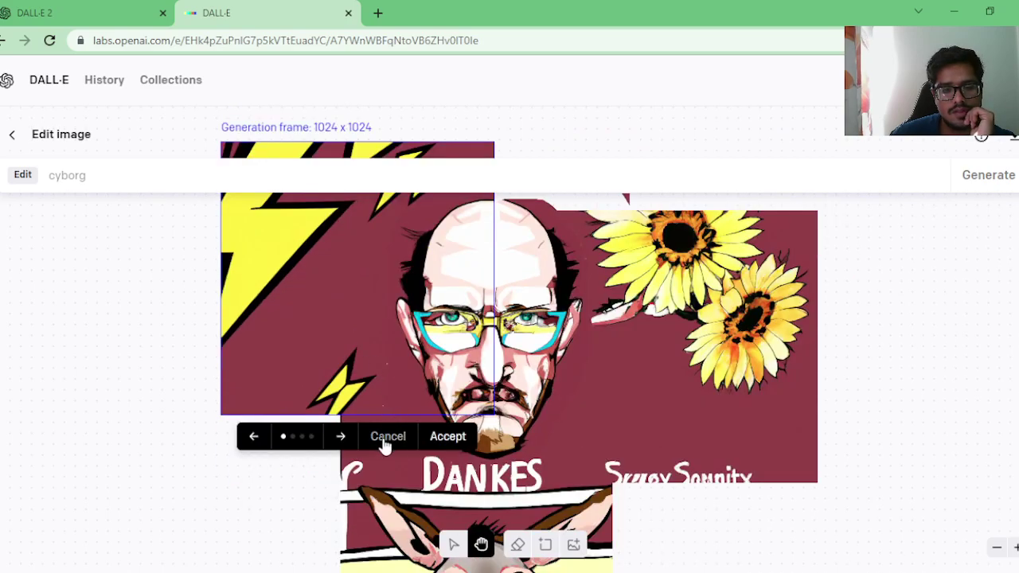
{"action": "left_click", "coordinate": [342, 437]}
{"action": "left_click", "coordinate": [342, 437]}
{"action": "left_click", "coordinate": [342, 436]}
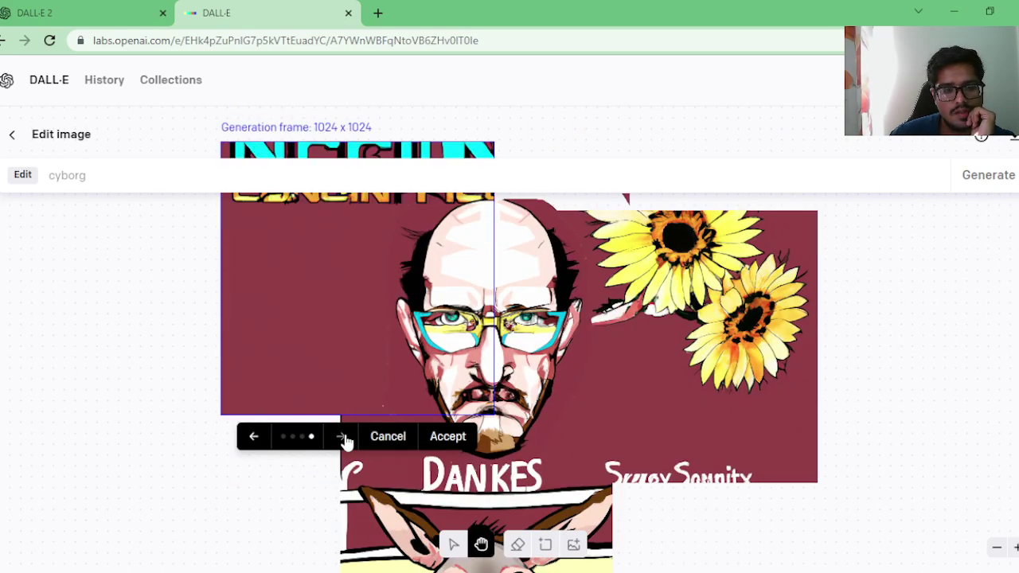
{"action": "scroll", "coordinate": [371, 390], "scroll_direction": "up", "scroll_amount": 2}
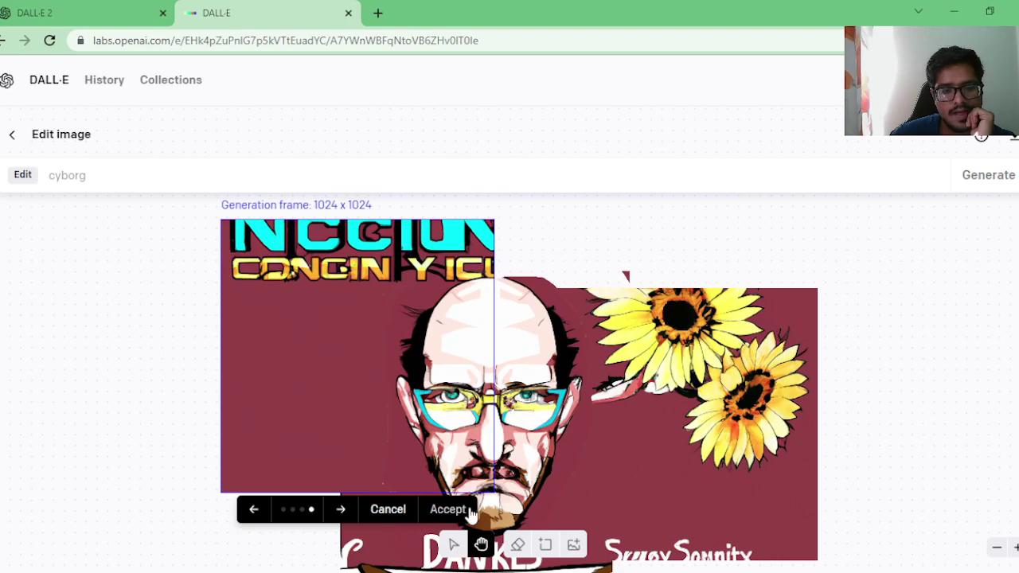
{"action": "left_click", "coordinate": [449, 513]}
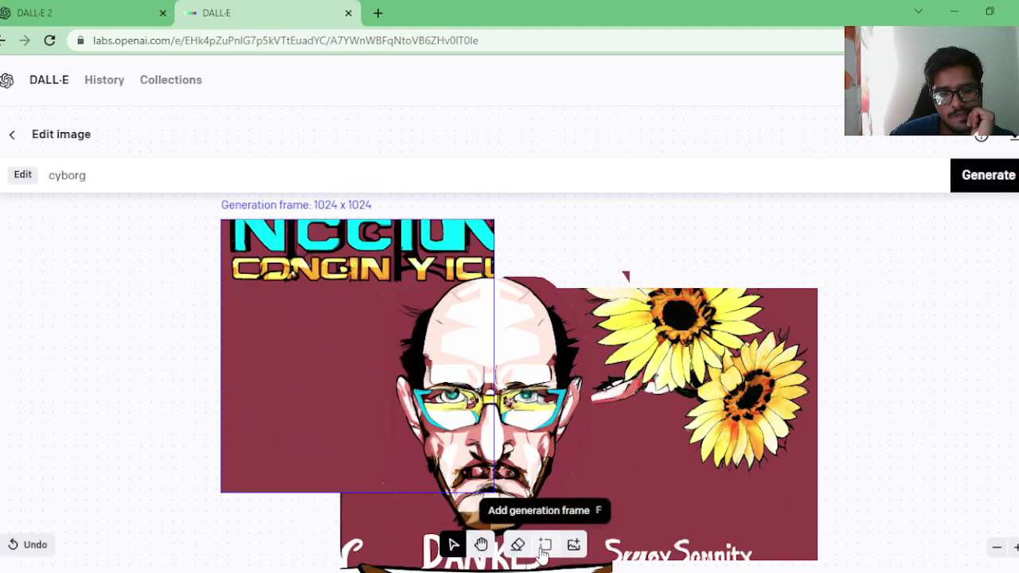
Step: Erase the lettering along the top strip and place the pixel-art car image above the face
{"action": "left_click", "coordinate": [517, 544]}
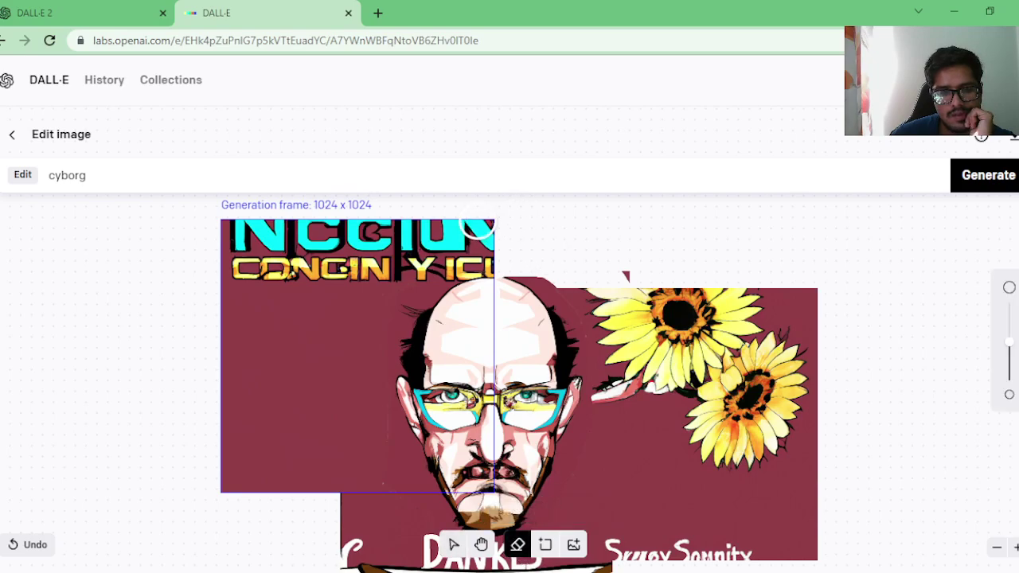
{"action": "mouse_move", "coordinate": [475, 226]}
{"action": "left_mouse_down"}
{"action": "mouse_move", "coordinate": [499, 251]}
{"action": "mouse_move", "coordinate": [472, 226]}
{"action": "mouse_move", "coordinate": [385, 217]}
{"action": "mouse_move", "coordinate": [259, 213]}
{"action": "mouse_move", "coordinate": [211, 224]}
{"action": "mouse_move", "coordinate": [241, 237]}
{"action": "mouse_move", "coordinate": [478, 232]}
{"action": "mouse_move", "coordinate": [500, 250]}
{"action": "mouse_move", "coordinate": [386, 260]}
{"action": "mouse_move", "coordinate": [238, 252]}
{"action": "mouse_move", "coordinate": [265, 267]}
{"action": "mouse_move", "coordinate": [477, 266]}
{"action": "left_mouse_up"}
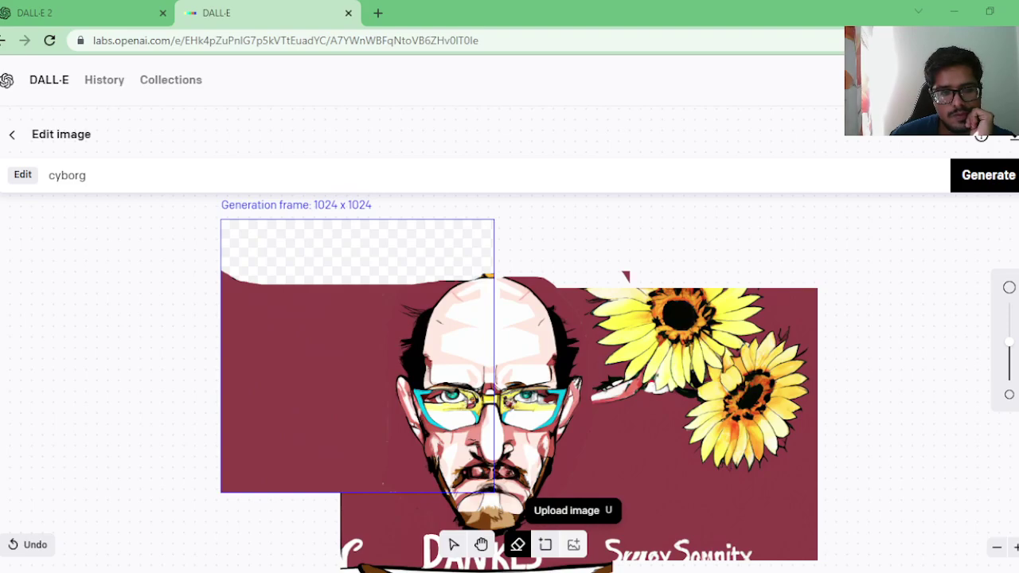
{"action": "left_click", "coordinate": [573, 545]}
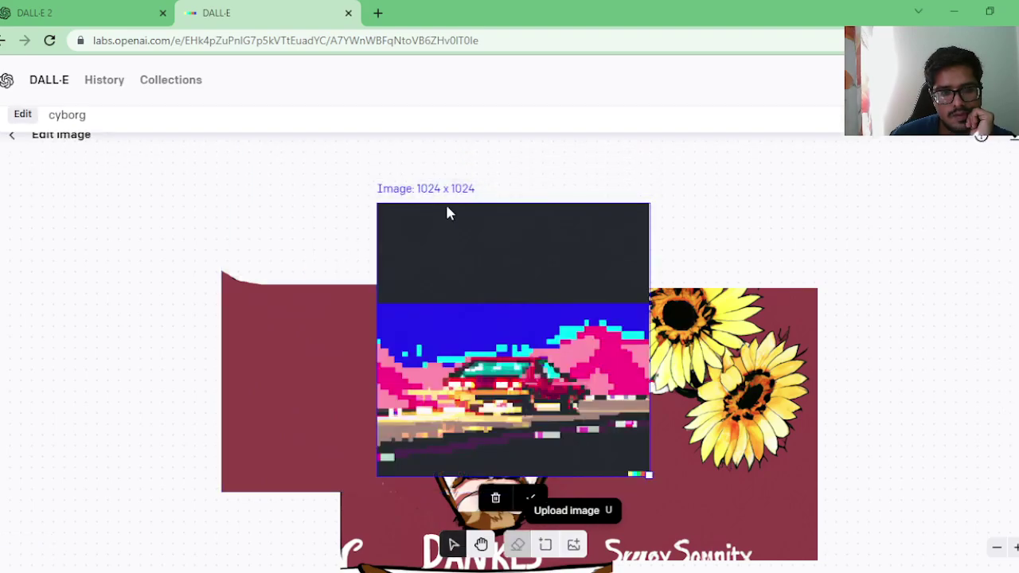
{"action": "left_click_drag", "start_coordinate": [534, 325], "coordinate": [531, 153]}
{"action": "left_click", "coordinate": [528, 327]}
Step: Select the cyborg prompt text in the description box
{"action": "scroll", "coordinate": [591, 293], "scroll_direction": "down", "scroll_amount": 2}
{"action": "scroll", "coordinate": [591, 291], "scroll_direction": "up", "scroll_amount": 3}
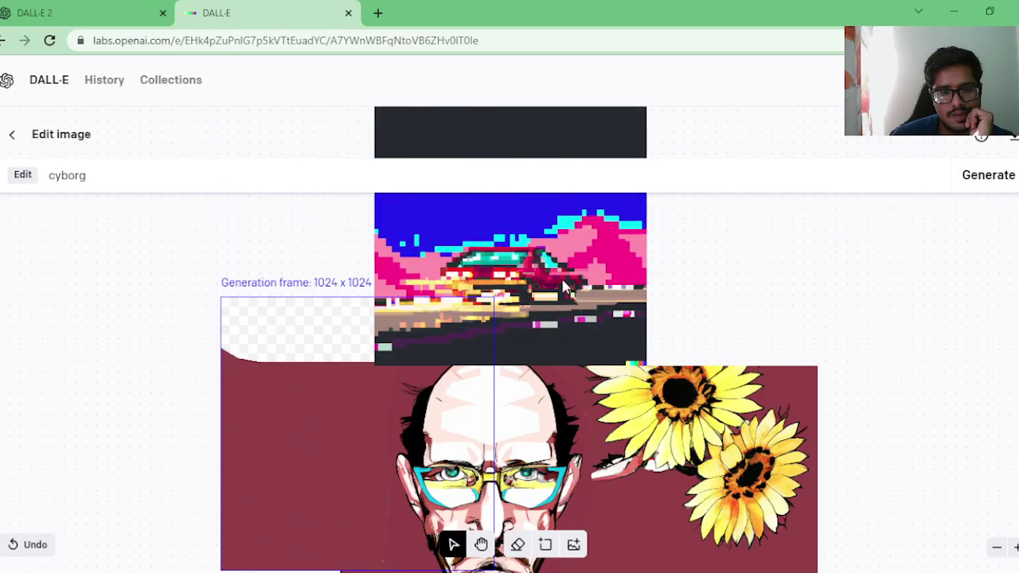
{"action": "double_click", "coordinate": [127, 167]}
{"action": "scroll", "coordinate": [430, 291], "scroll_direction": "down", "scroll_amount": 3}
Step: Pan the canvas to view the car above the face, then leave the editor
{"action": "left_click", "coordinate": [480, 544]}
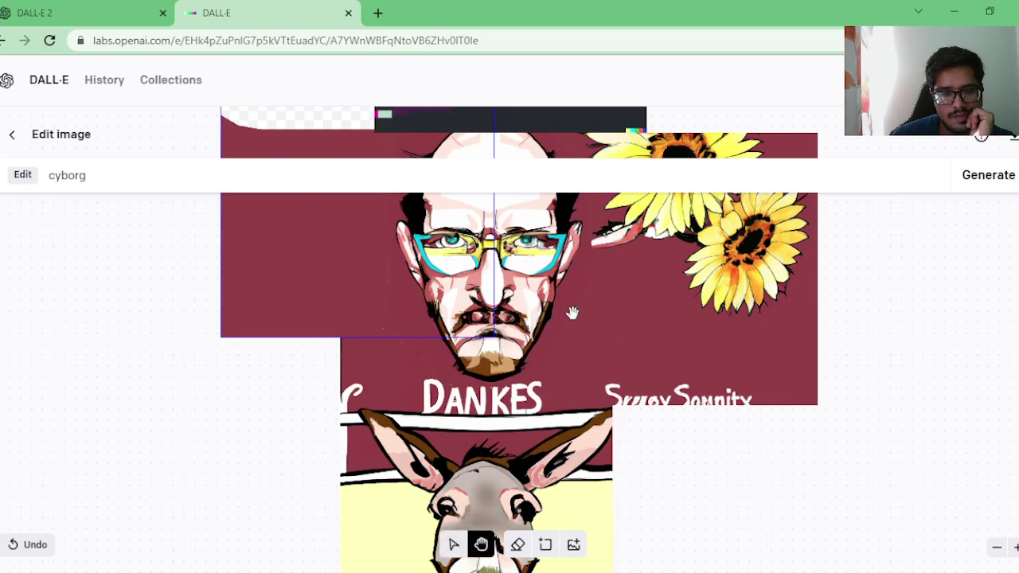
{"action": "left_click_drag", "start_coordinate": [575, 310], "coordinate": [512, 371]}
{"action": "scroll", "coordinate": [514, 359], "scroll_direction": "up", "scroll_amount": 3}
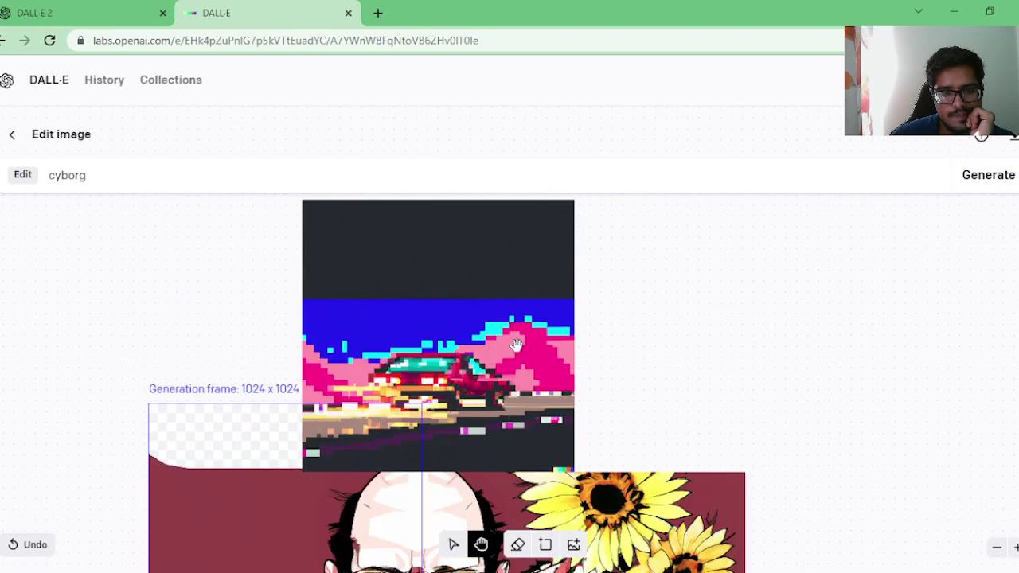
{"action": "scroll", "coordinate": [557, 320], "scroll_direction": "down", "scroll_amount": 3}
{"action": "left_click_drag", "start_coordinate": [311, 281], "coordinate": [345, 202]}
{"action": "scroll", "coordinate": [565, 403], "scroll_direction": "up", "scroll_amount": 1}
{"action": "scroll", "coordinate": [480, 375], "scroll_direction": "up", "scroll_amount": 2}
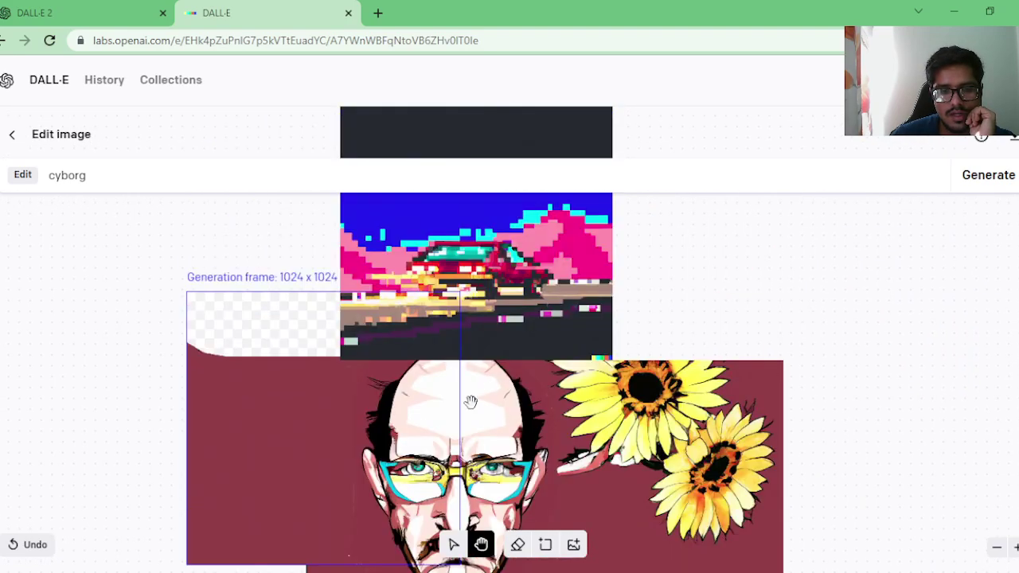
{"action": "scroll", "coordinate": [573, 430], "scroll_direction": "down", "scroll_amount": 3}
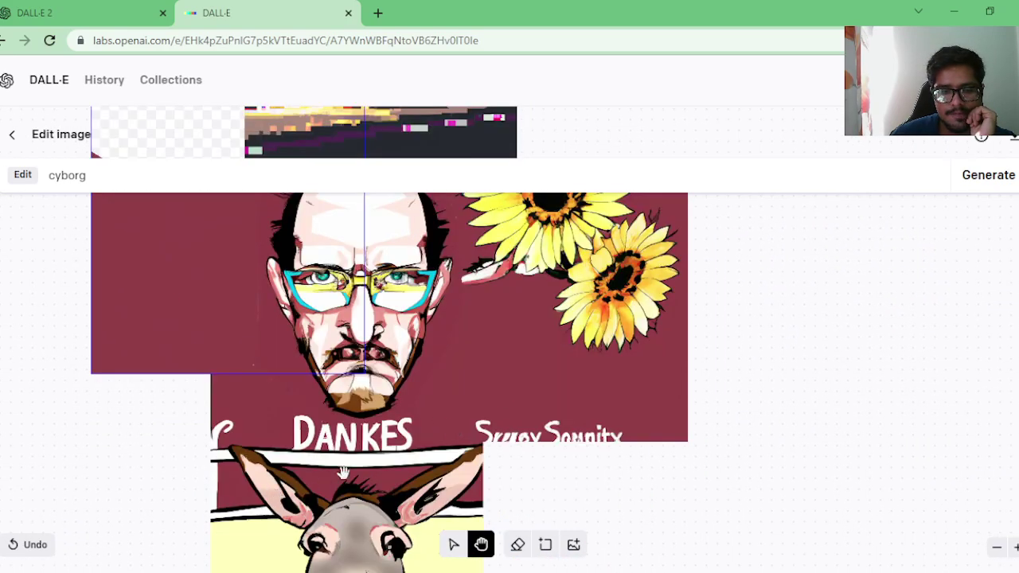
{"action": "scroll", "coordinate": [386, 327], "scroll_direction": "down", "scroll_amount": 1}
{"action": "scroll", "coordinate": [445, 382], "scroll_direction": "up", "scroll_amount": 1}
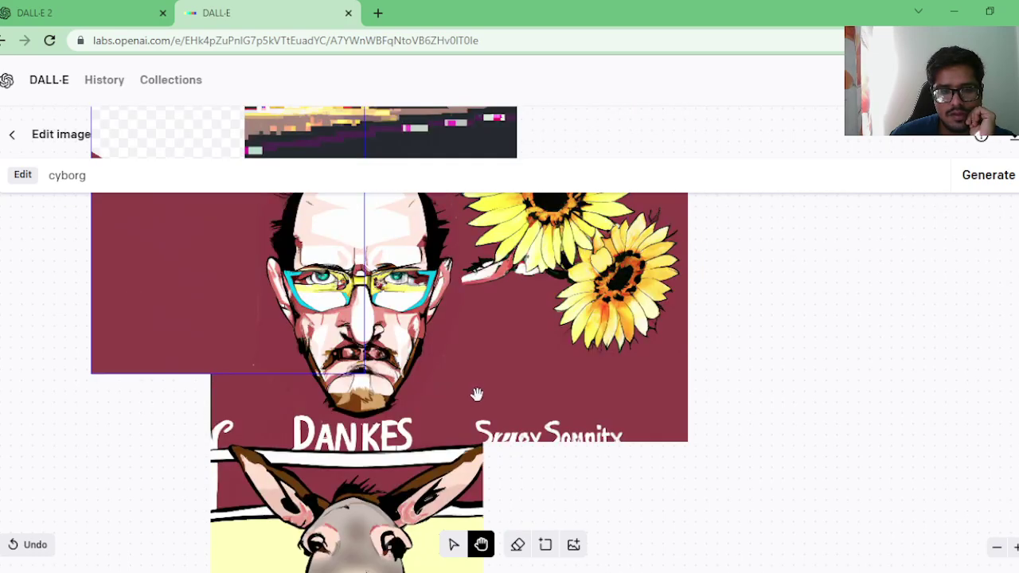
{"action": "left_click", "coordinate": [11, 134]}
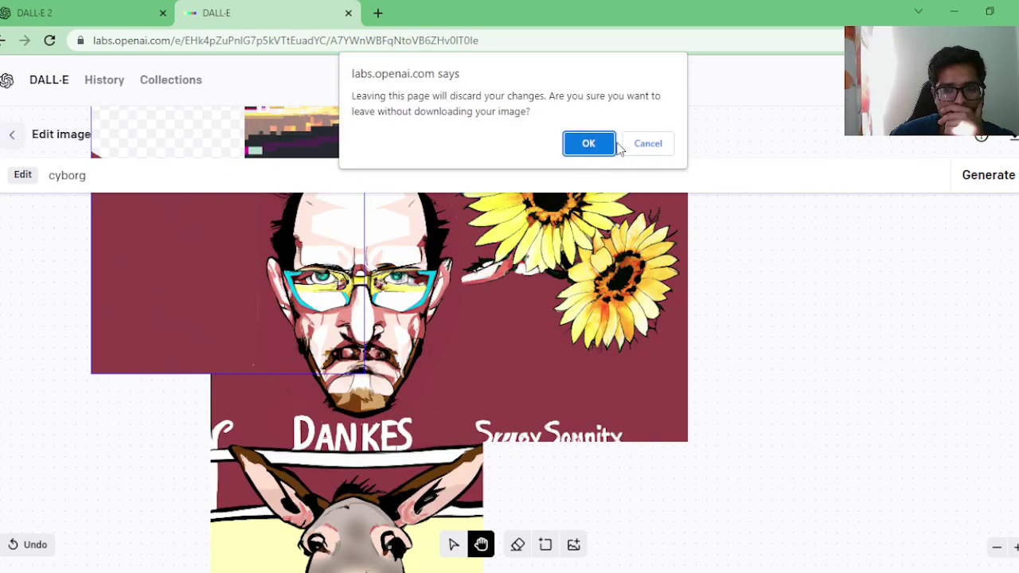
Step: Discard the edit and generate from 'Godzilla, full body game asset, in pixelsprite style'
{"action": "left_click", "coordinate": [589, 143]}
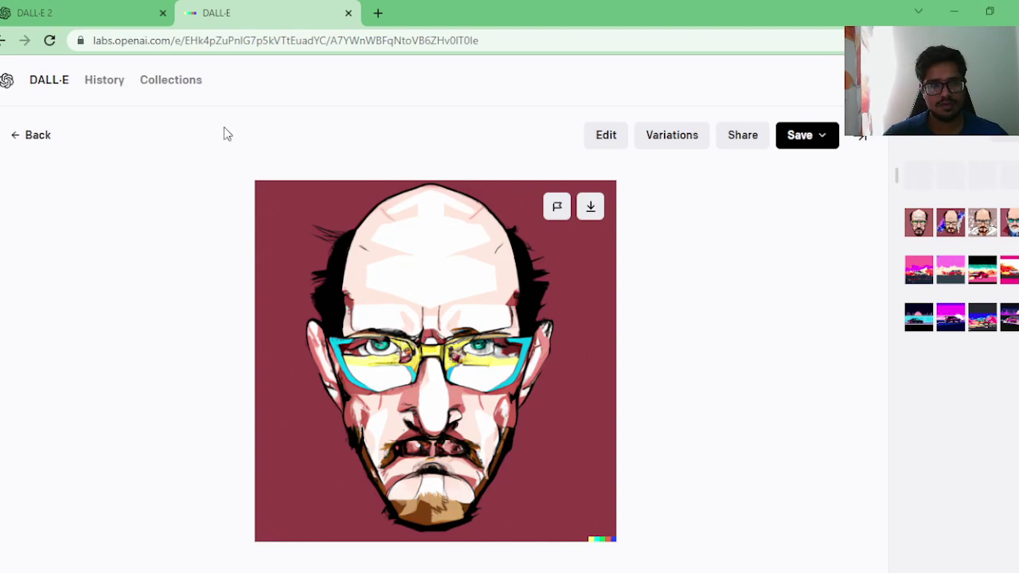
{"action": "left_click", "coordinate": [8, 135]}
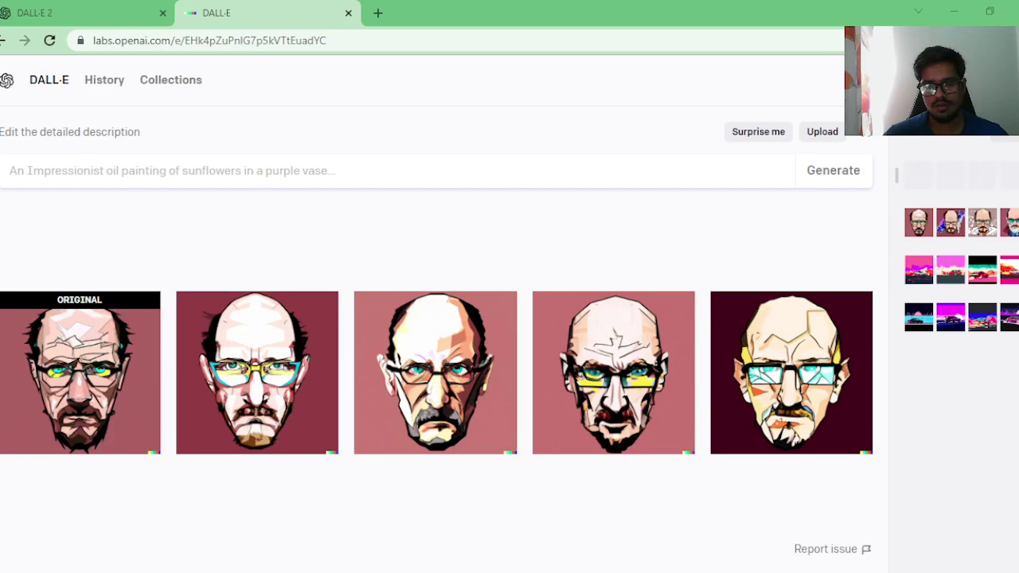
{"action": "left_click", "coordinate": [124, 169]}
{"action": "type", "text": "Godzilla, full body game asset, in pixelsprite style"}
{"action": "key", "text": "Return"}
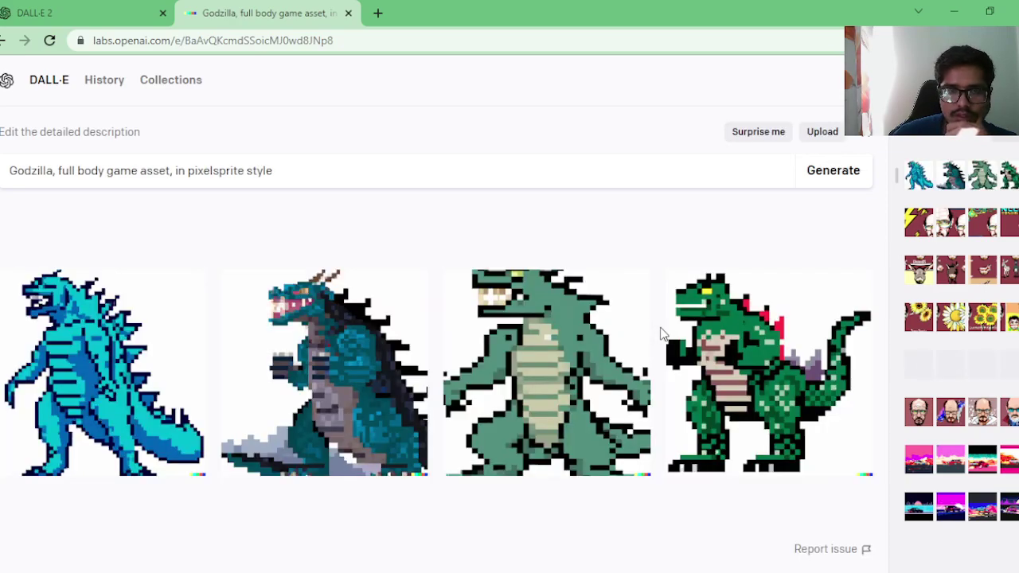
Step: Open the cyan pixel Godzilla in the editor and place a generation frame over its upper left
{"action": "left_click", "coordinate": [90, 323]}
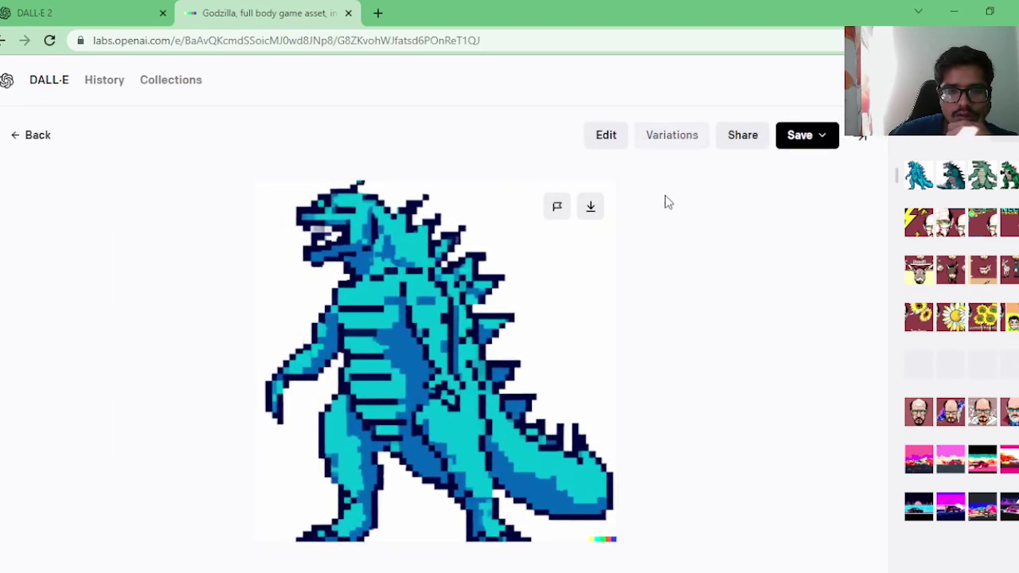
{"action": "left_click", "coordinate": [605, 141]}
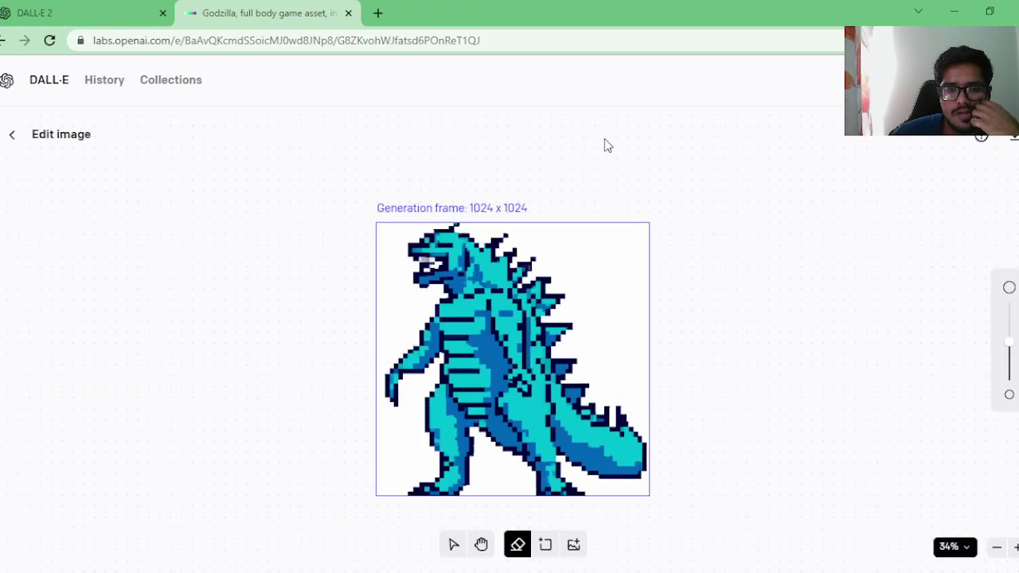
{"action": "left_click", "coordinate": [545, 545]}
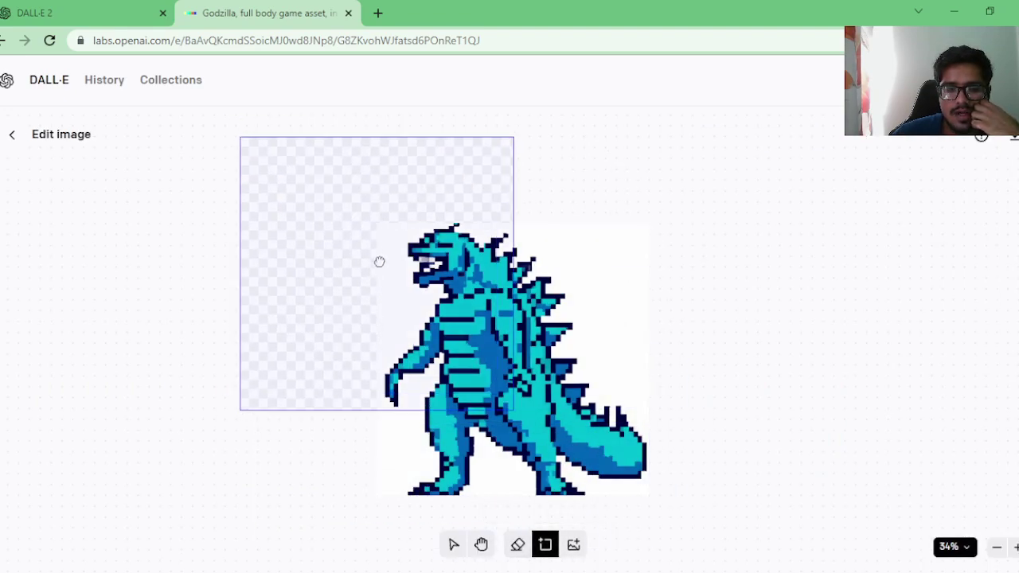
{"action": "left_click", "coordinate": [353, 220]}
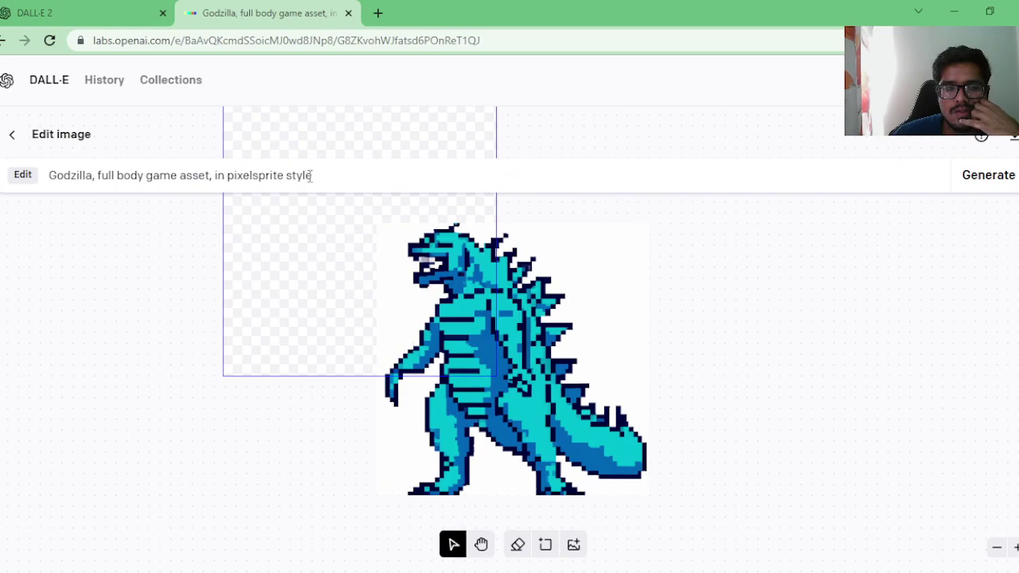
Step: Paste a new prompt to generate in the frame, then swap in the synthwave car prompt
{"action": "triple_click", "coordinate": [254, 175]}
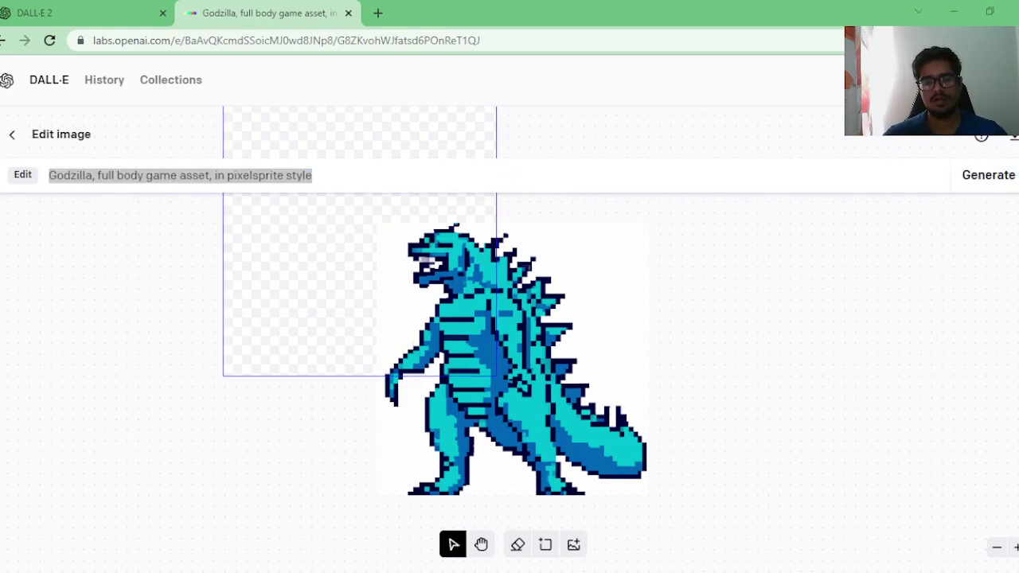
{"action": "triple_click", "coordinate": [236, 175]}
{"action": "type", "text": "Chris Pratt, city in the background in borderlands style"}
{"action": "key", "text": "Return"}
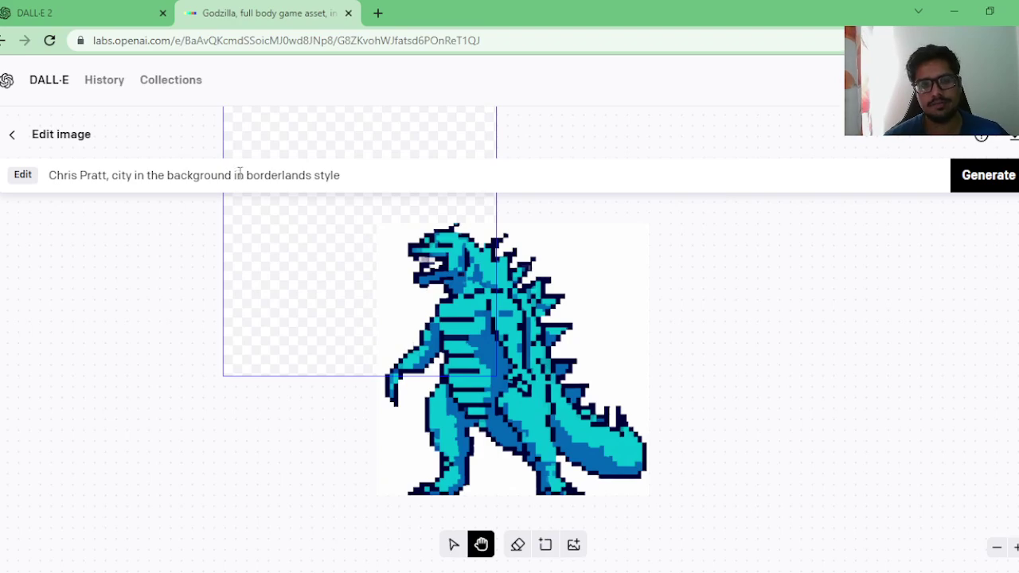
{"action": "scroll", "coordinate": [474, 340], "scroll_direction": "up", "scroll_amount": 2}
{"action": "left_click", "coordinate": [982, 179]}
{"action": "scroll", "coordinate": [748, 209], "scroll_direction": "down", "scroll_amount": 2}
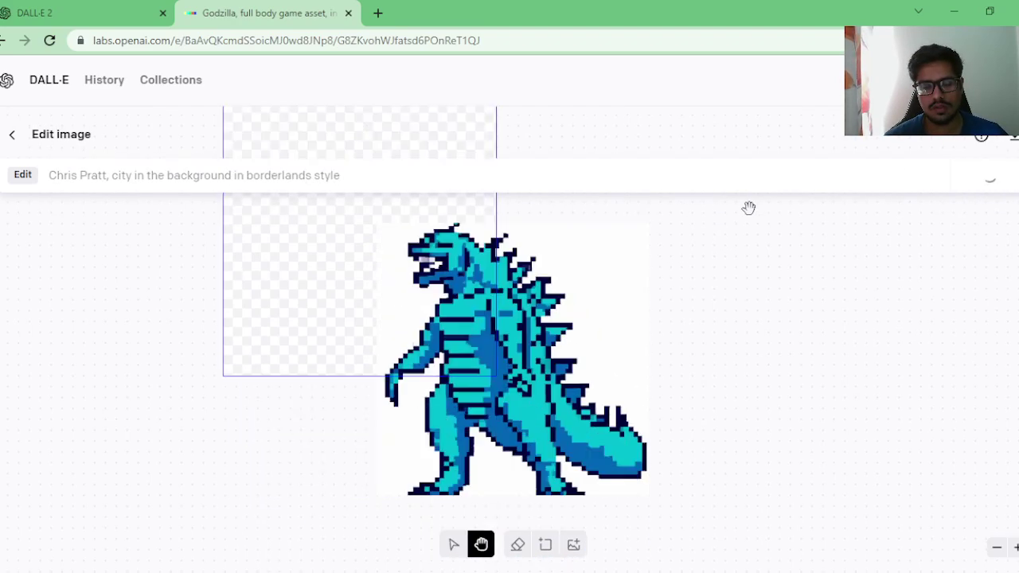
{"action": "scroll", "coordinate": [354, 291], "scroll_direction": "up", "scroll_amount": 2}
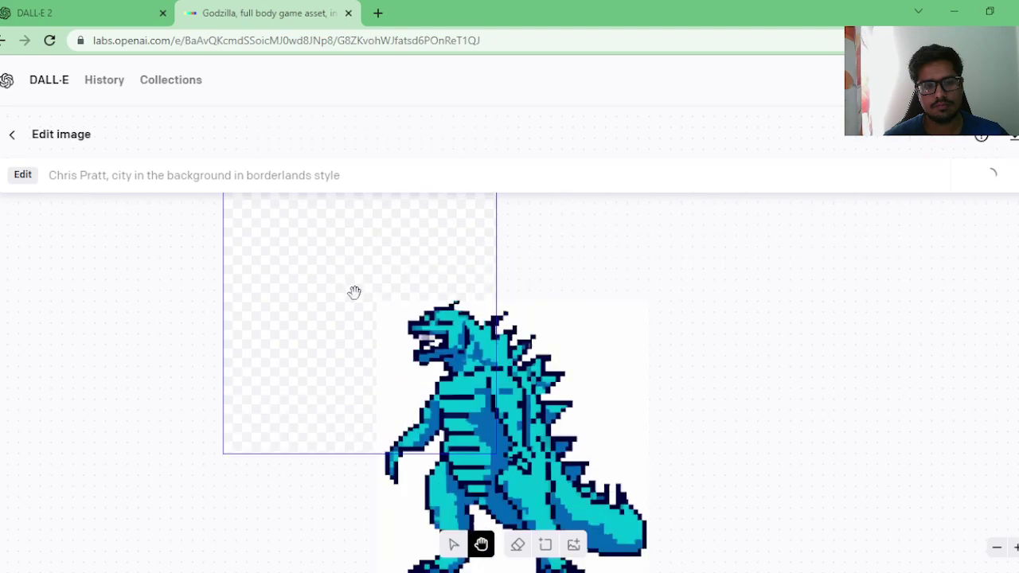
{"action": "scroll", "coordinate": [468, 347], "scroll_direction": "down", "scroll_amount": 1}
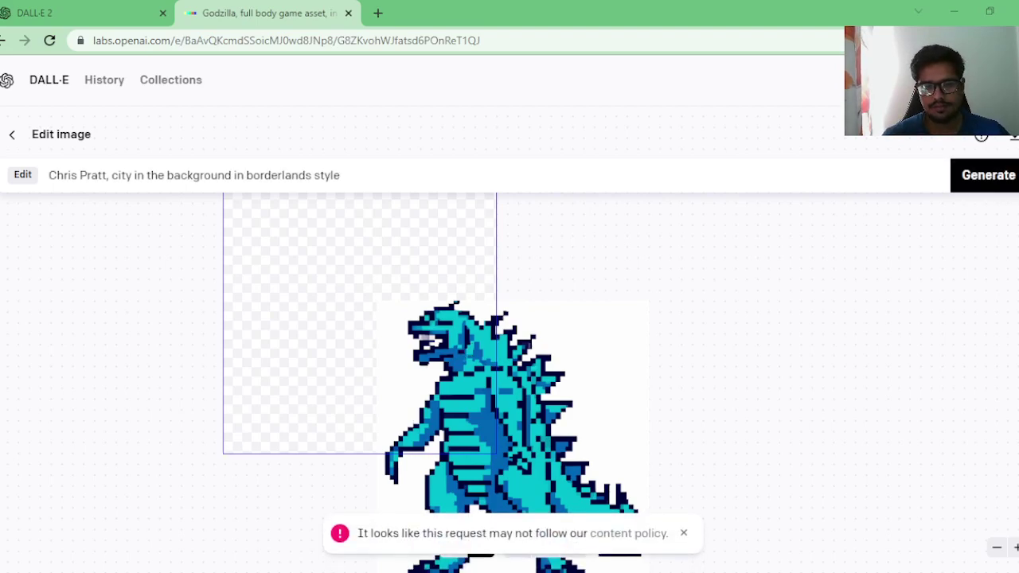
{"action": "triple_click", "coordinate": [181, 170]}
{"action": "type", "text": "Car driving away, outrun, synthwave, wallpaper, in 16-bit-landscape pixel art style"}
Step: Generate the synthwave car fill, browse the variations, and accept the red car with cyan sign
{"action": "left_click", "coordinate": [979, 187]}
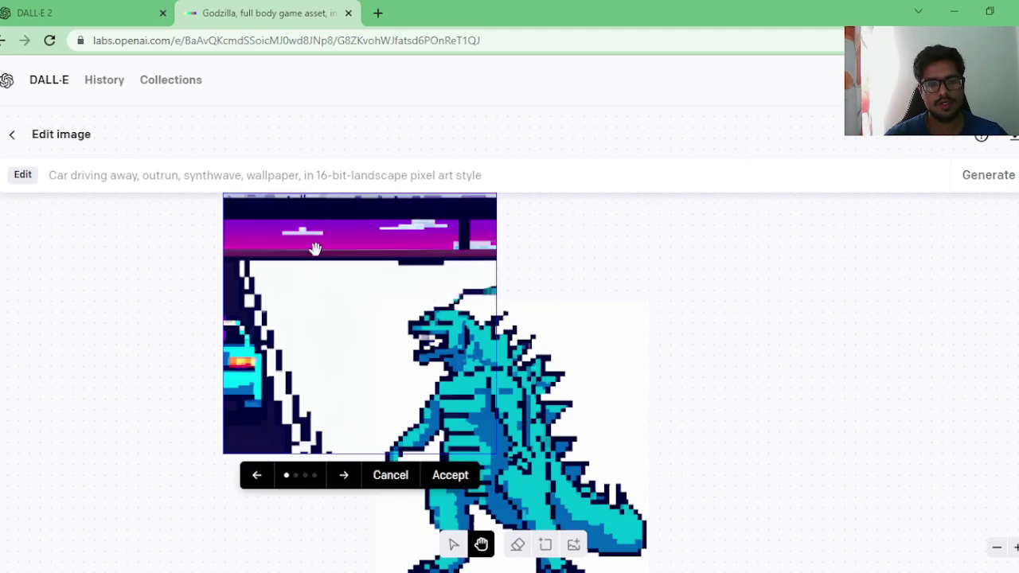
{"action": "scroll", "coordinate": [316, 295], "scroll_direction": "down", "scroll_amount": 1}
{"action": "scroll", "coordinate": [489, 352], "scroll_direction": "up", "scroll_amount": 2}
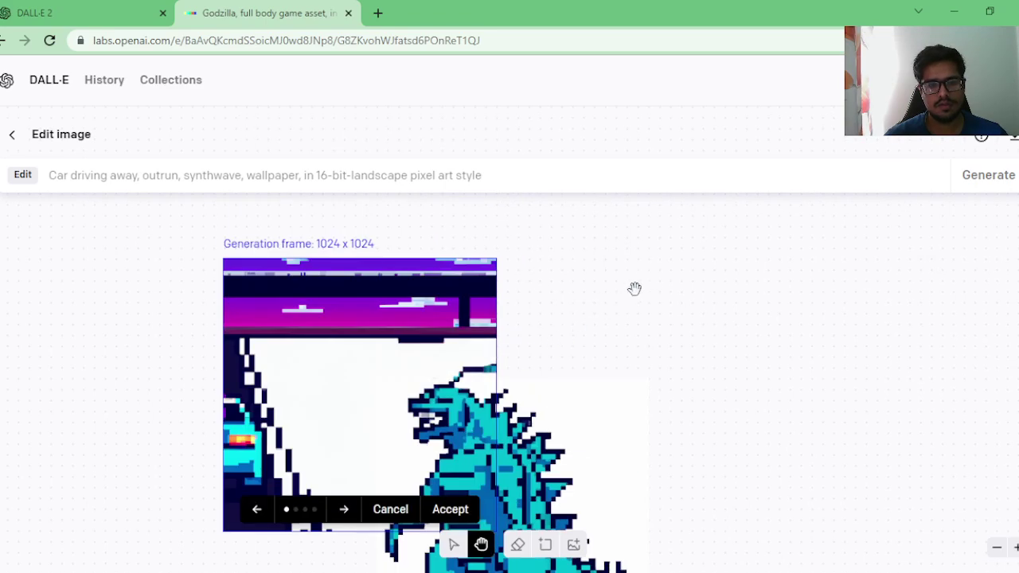
{"action": "scroll", "coordinate": [601, 320], "scroll_direction": "down", "scroll_amount": 1}
{"action": "left_click", "coordinate": [343, 476]}
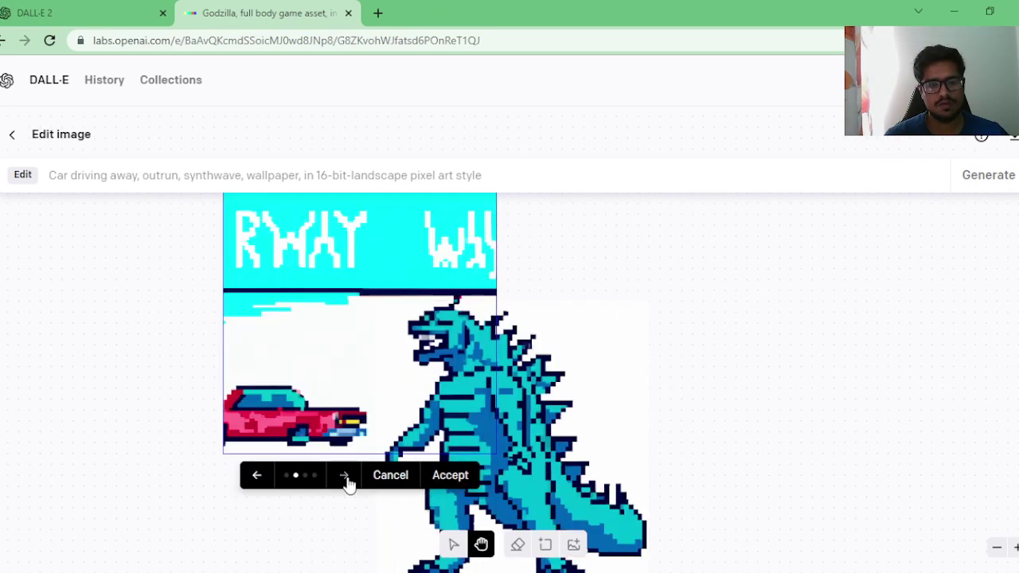
{"action": "left_click", "coordinate": [344, 476]}
{"action": "left_click", "coordinate": [275, 479]}
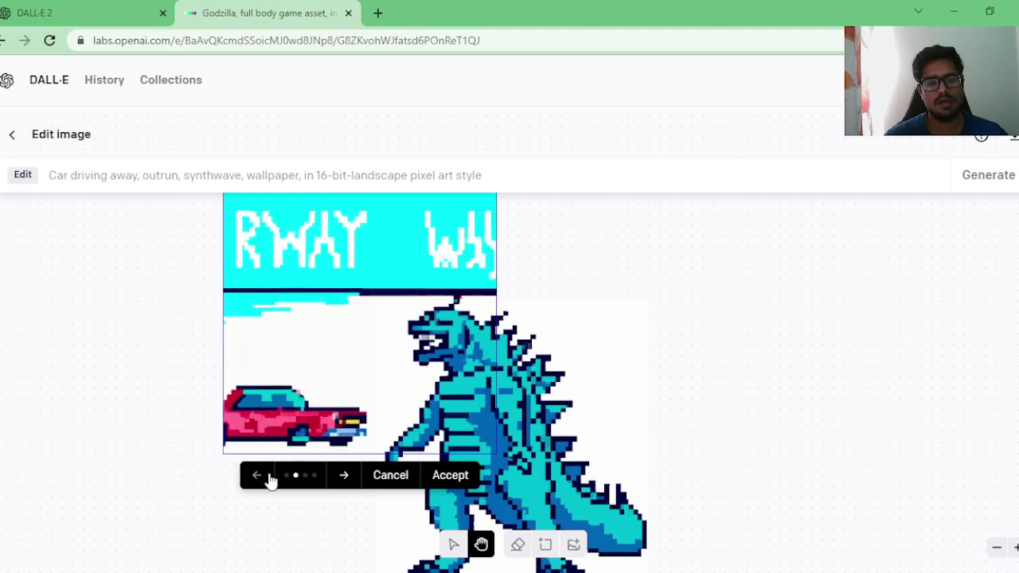
{"action": "left_click", "coordinate": [450, 475]}
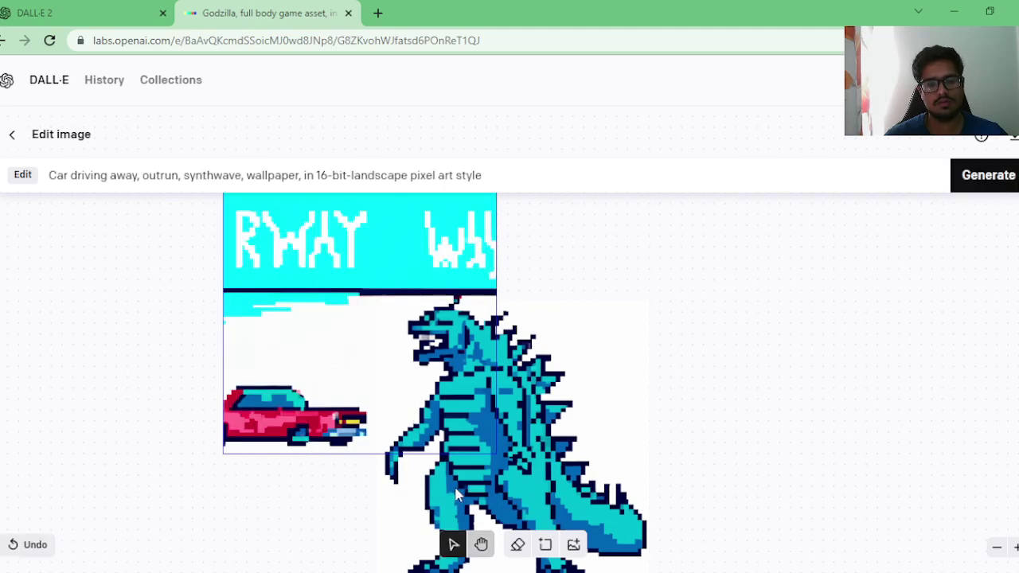
{"action": "left_click", "coordinate": [546, 548]}
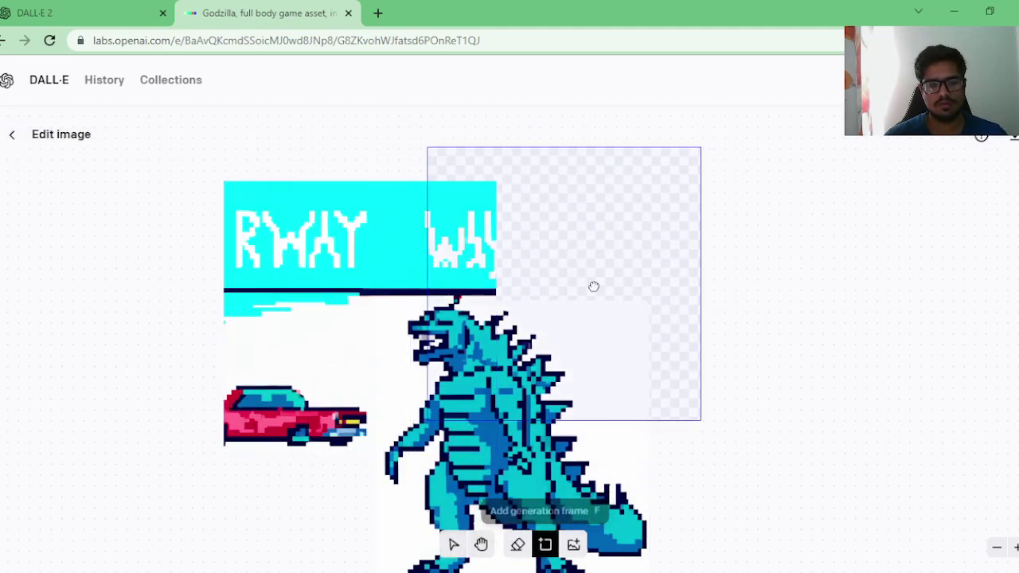
Step: Place a new frame right of Godzilla and generate with 'baalbek temple of jupiter, in microworld render style'
{"action": "left_click", "coordinate": [664, 331]}
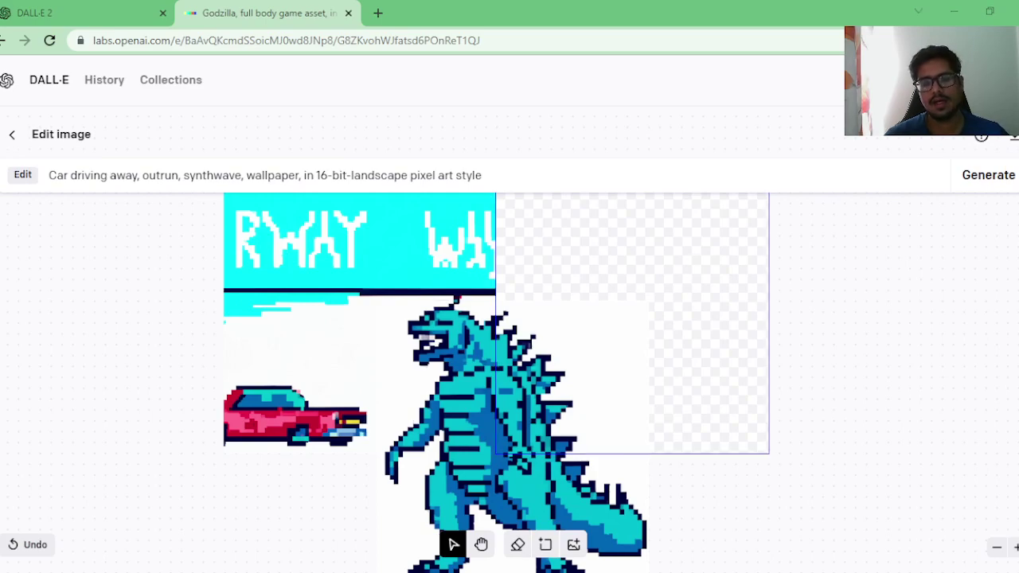
{"action": "triple_click", "coordinate": [269, 175]}
{"action": "type", "text": "baalbek temple of jupiter, in microworld render style"}
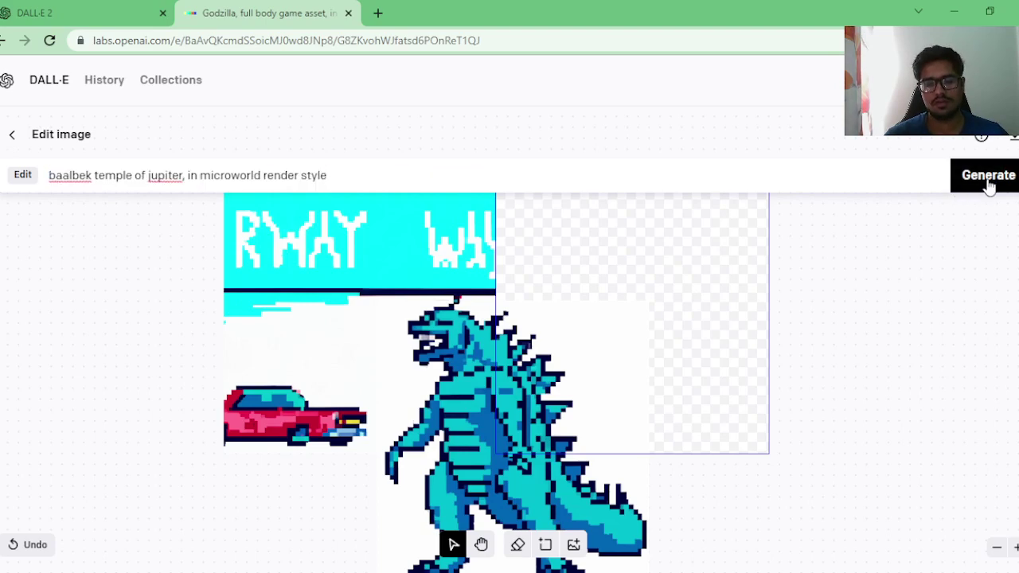
{"action": "left_click", "coordinate": [988, 184]}
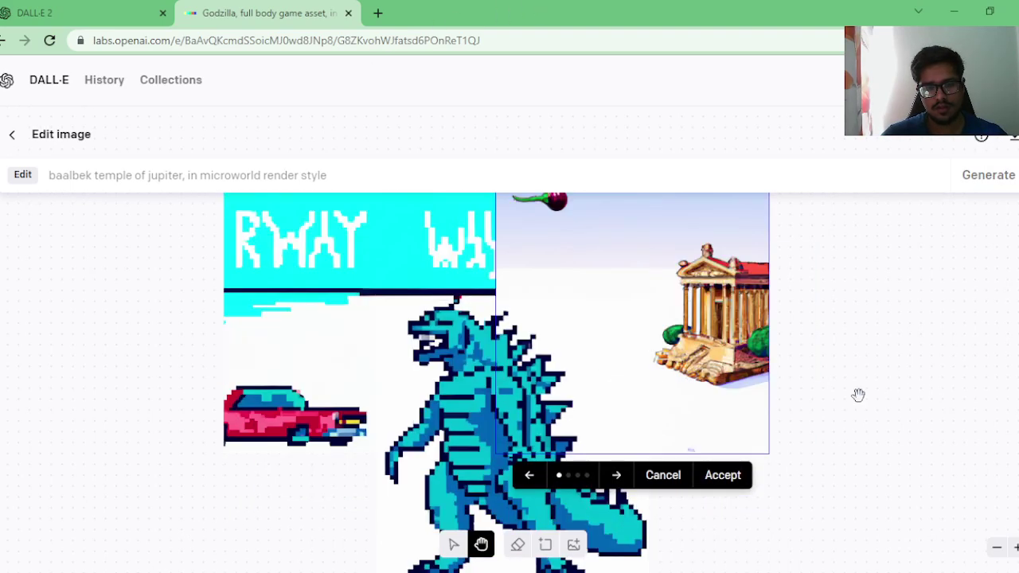
Step: Step through the temple variants and accept the first one
{"action": "scroll", "coordinate": [757, 357], "scroll_direction": "down", "scroll_amount": 3}
{"action": "scroll", "coordinate": [583, 318], "scroll_direction": "up", "scroll_amount": 3}
{"action": "left_click", "coordinate": [617, 486]}
{"action": "left_click", "coordinate": [617, 485]}
{"action": "left_click", "coordinate": [617, 486]}
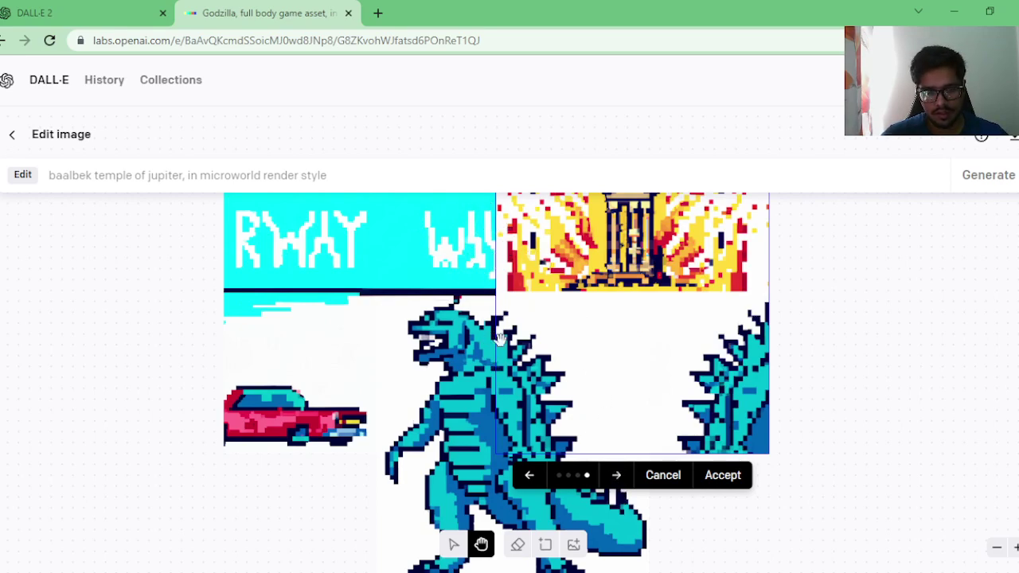
{"action": "left_click", "coordinate": [620, 476]}
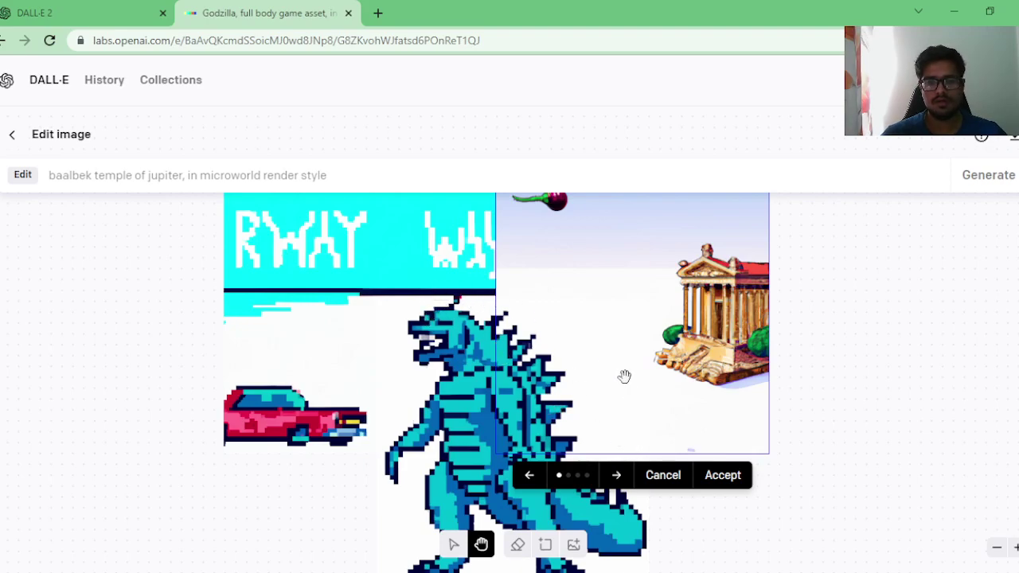
{"action": "scroll", "coordinate": [646, 342], "scroll_direction": "down", "scroll_amount": 1}
{"action": "scroll", "coordinate": [645, 342], "scroll_direction": "down", "scroll_amount": 2}
{"action": "left_click", "coordinate": [721, 243]}
{"action": "scroll", "coordinate": [648, 325], "scroll_direction": "up", "scroll_amount": 3}
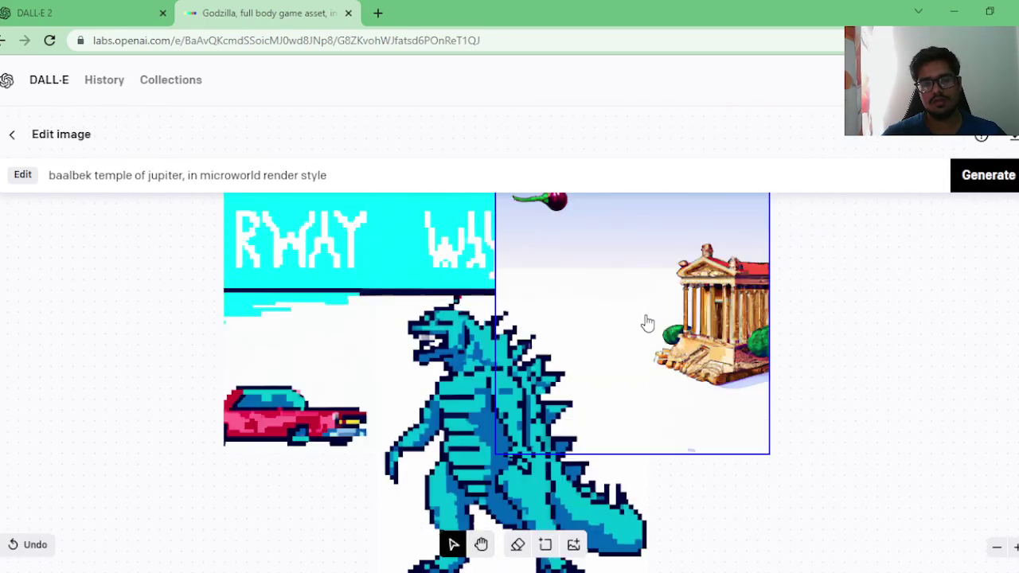
Step: Leave the editor, discarding the outpainted Godzilla canvas
{"action": "scroll", "coordinate": [814, 348], "scroll_direction": "up", "scroll_amount": 2}
{"action": "scroll", "coordinate": [857, 316], "scroll_direction": "down", "scroll_amount": 3}
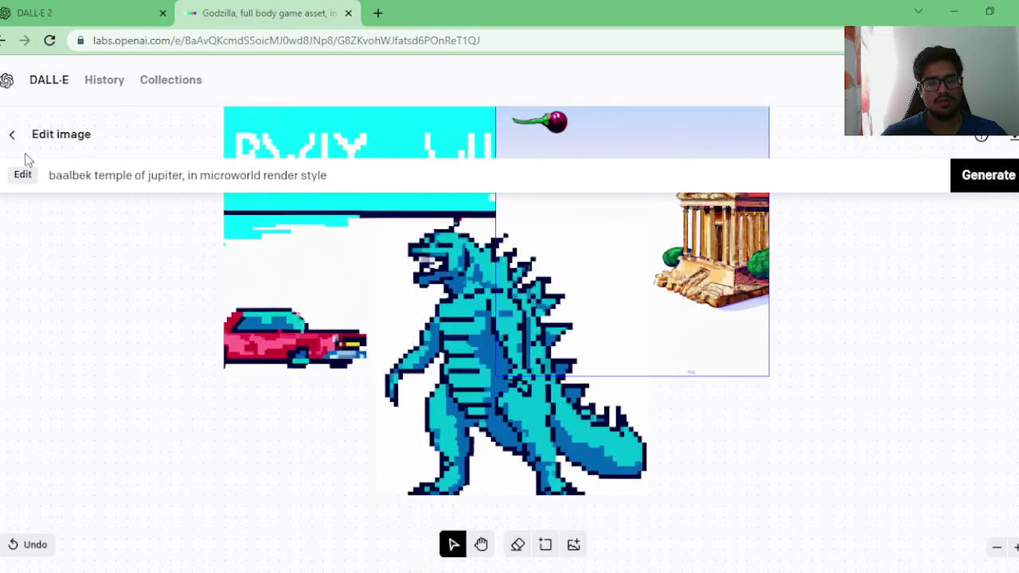
{"action": "left_click", "coordinate": [13, 136]}
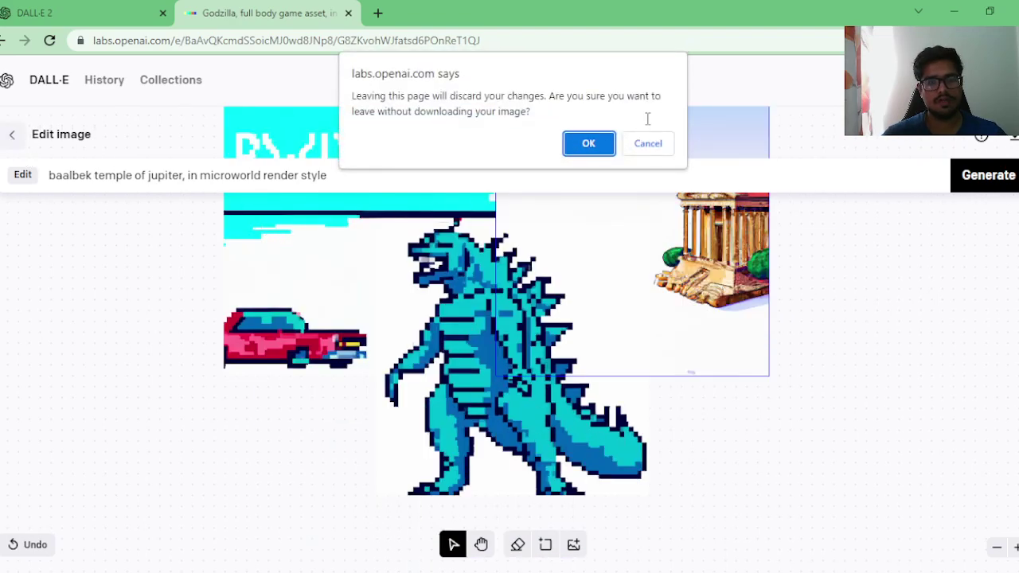
{"action": "left_click", "coordinate": [603, 139]}
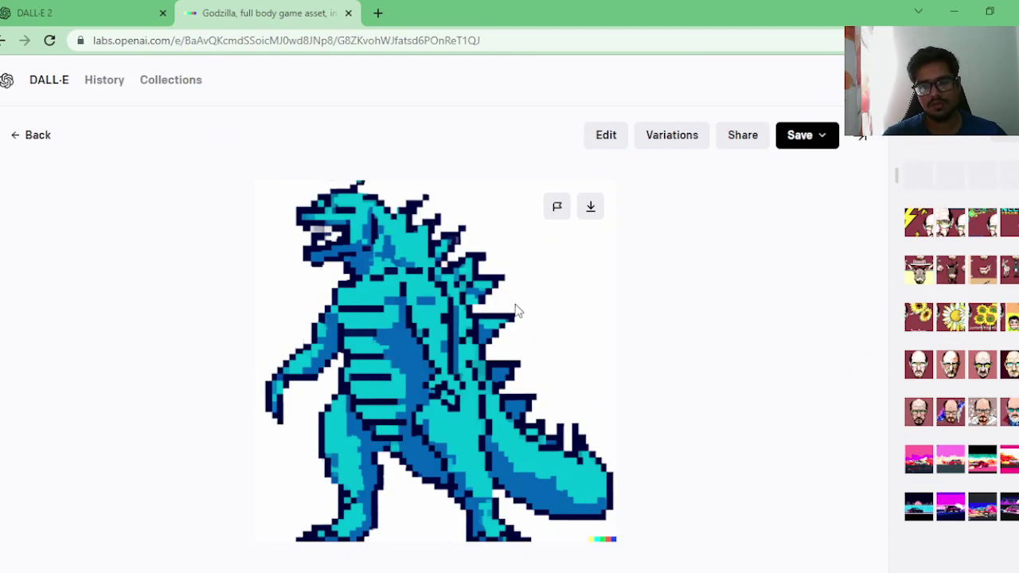
Step: Reopen the Godzilla image for editing, try erasing the top-right and head, and undo both strokes
{"action": "left_click", "coordinate": [606, 135]}
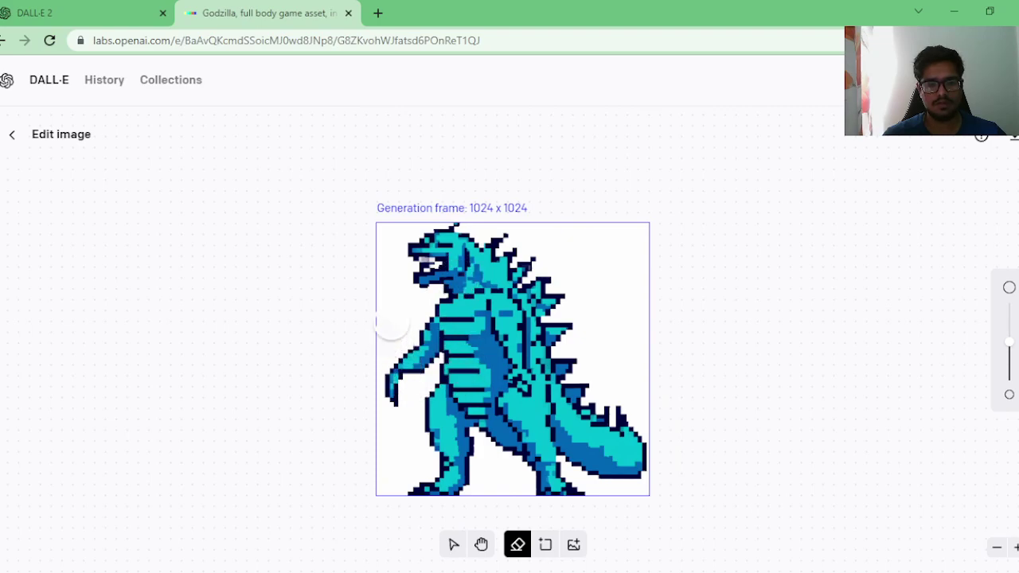
{"action": "mouse_move", "coordinate": [406, 227]}
{"action": "left_mouse_down"}
{"action": "mouse_move", "coordinate": [545, 214]}
{"action": "mouse_move", "coordinate": [606, 242]}
{"action": "mouse_move", "coordinate": [623, 306]}
{"action": "mouse_move", "coordinate": [564, 256]}
{"action": "mouse_move", "coordinate": [637, 407]}
{"action": "left_mouse_up"}
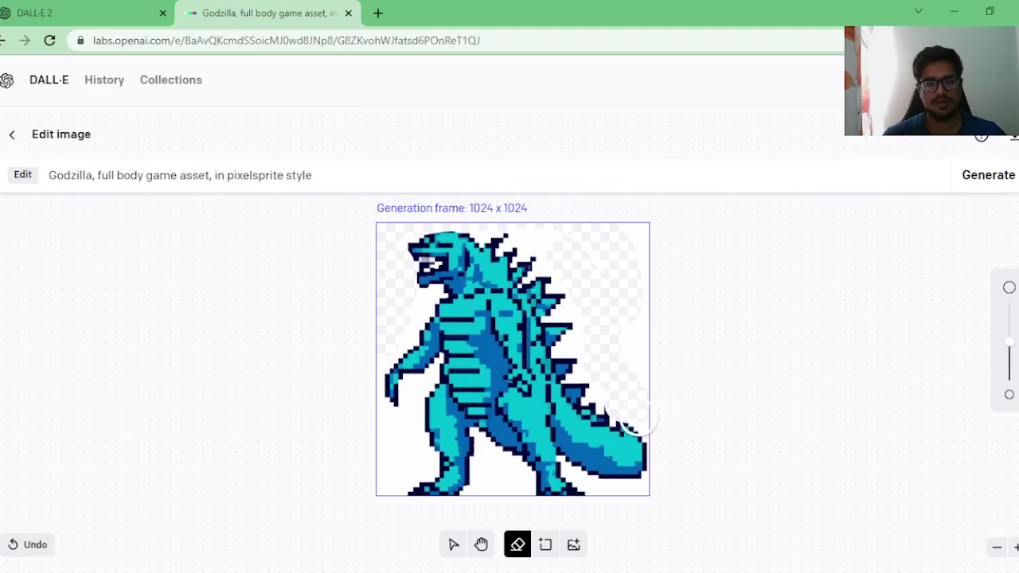
{"action": "key", "text": "ctrl+z"}
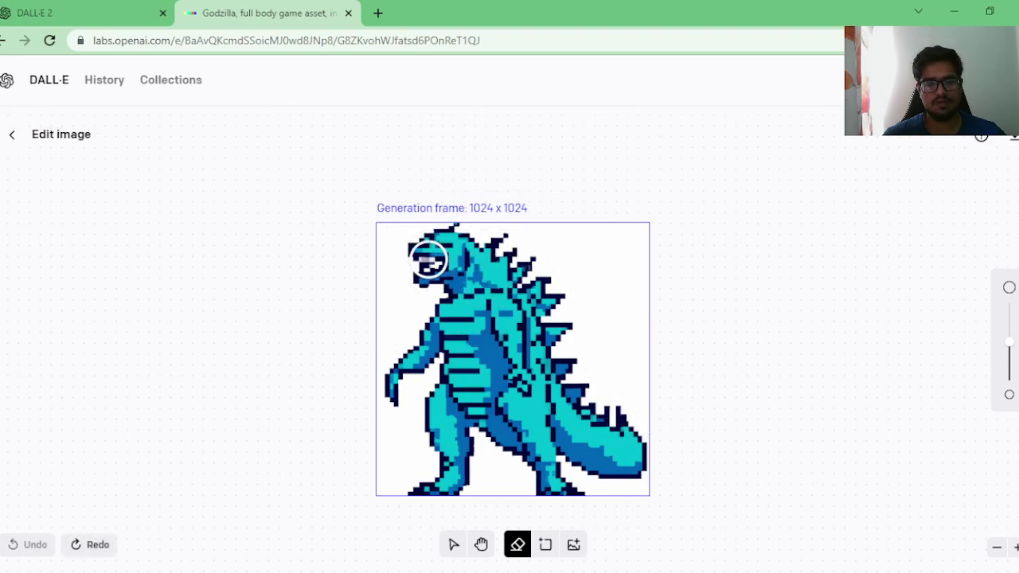
{"action": "mouse_move", "coordinate": [424, 255]}
{"action": "left_mouse_down"}
{"action": "mouse_move", "coordinate": [460, 252]}
{"action": "mouse_move", "coordinate": [485, 273]}
{"action": "mouse_move", "coordinate": [418, 269]}
{"action": "mouse_move", "coordinate": [458, 345]}
{"action": "mouse_move", "coordinate": [404, 378]}
{"action": "mouse_move", "coordinate": [454, 362]}
{"action": "mouse_move", "coordinate": [432, 487]}
{"action": "mouse_move", "coordinate": [450, 393]}
{"action": "mouse_move", "coordinate": [496, 444]}
{"action": "mouse_move", "coordinate": [498, 380]}
{"action": "left_mouse_up"}
{"action": "key", "text": "ctrl+z"}
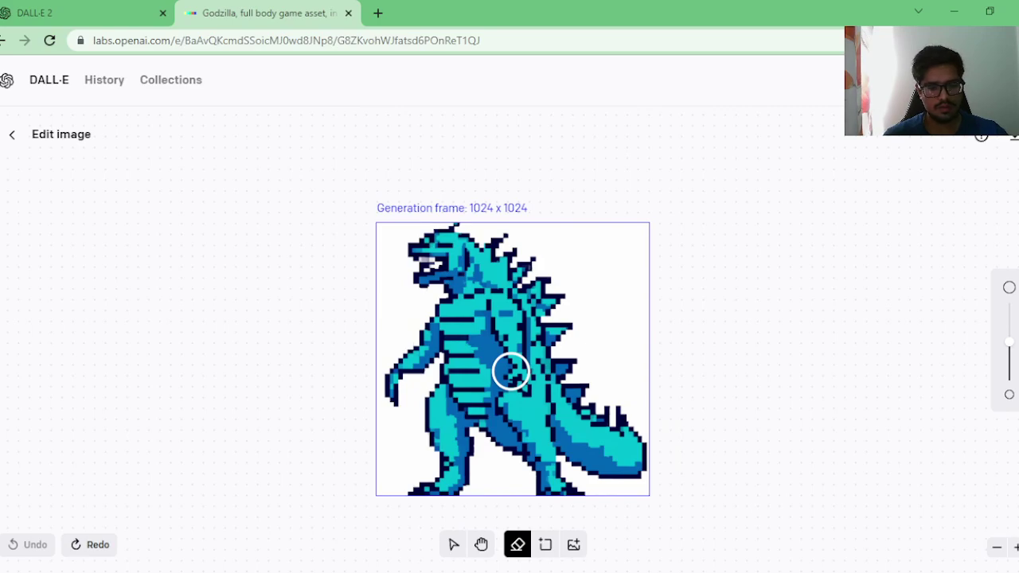
Step: From the DALL·E 2 tab, open the OpenAI API page and launch its documentation in a new tab
{"action": "left_click", "coordinate": [95, 13]}
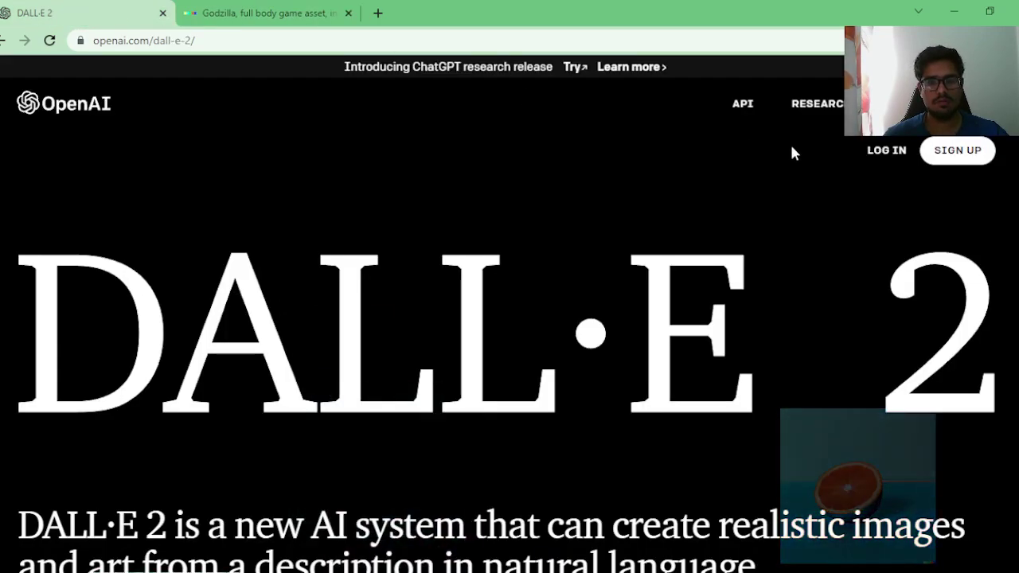
{"action": "left_click", "coordinate": [740, 106]}
{"action": "scroll", "coordinate": [538, 280], "scroll_direction": "down", "scroll_amount": 2}
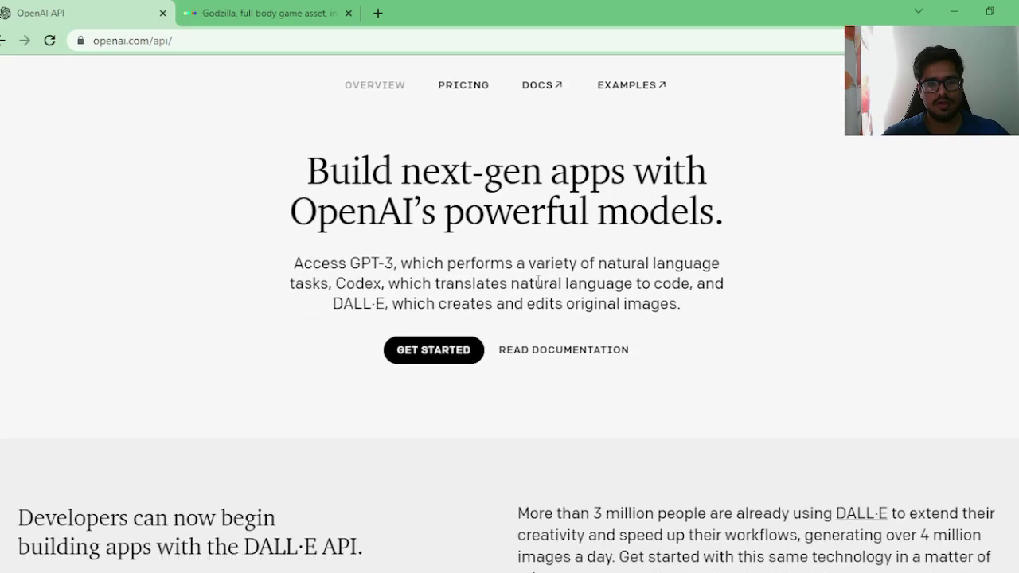
{"action": "scroll", "coordinate": [538, 280], "scroll_direction": "down", "scroll_amount": 9}
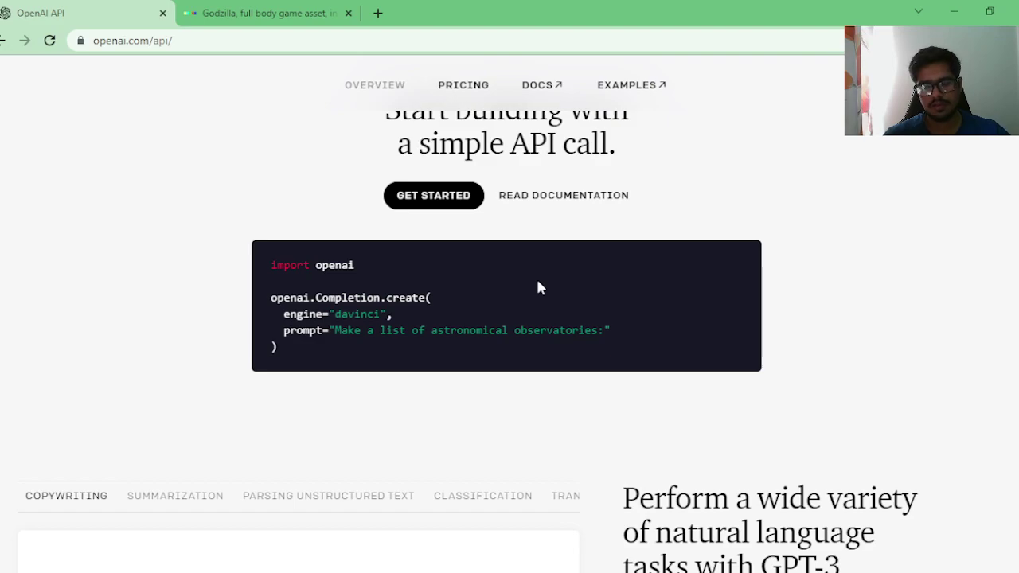
{"action": "scroll", "coordinate": [483, 271], "scroll_direction": "down", "scroll_amount": 5}
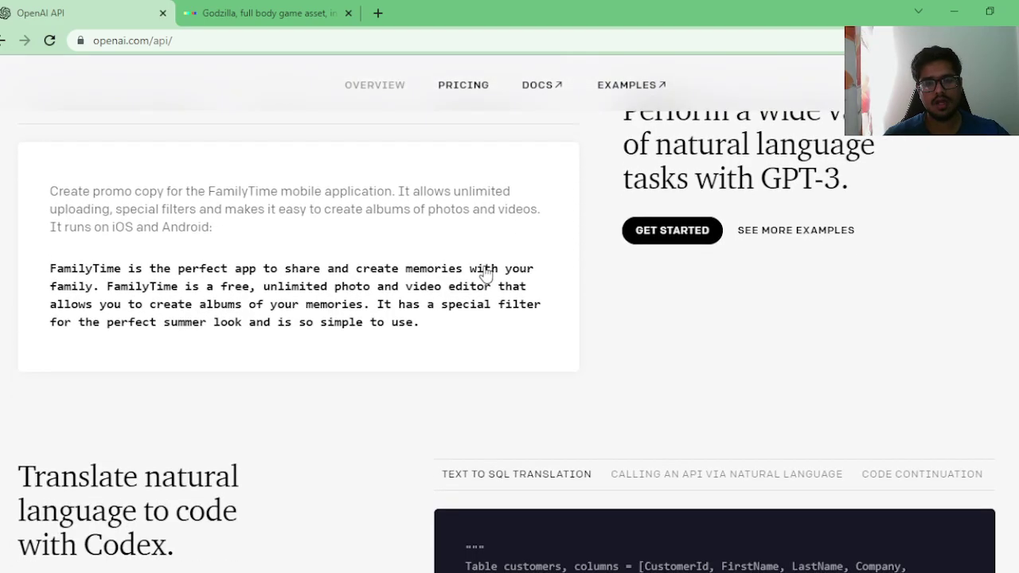
{"action": "scroll", "coordinate": [486, 271], "scroll_direction": "down", "scroll_amount": 4}
{"action": "scroll", "coordinate": [440, 273], "scroll_direction": "down", "scroll_amount": 4}
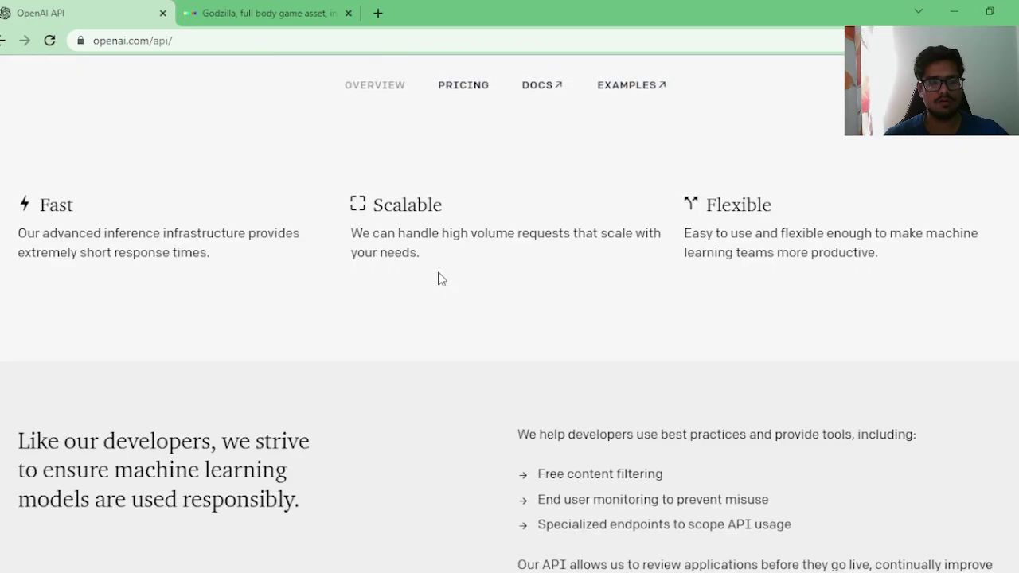
{"action": "scroll", "coordinate": [439, 278], "scroll_direction": "up", "scroll_amount": 13}
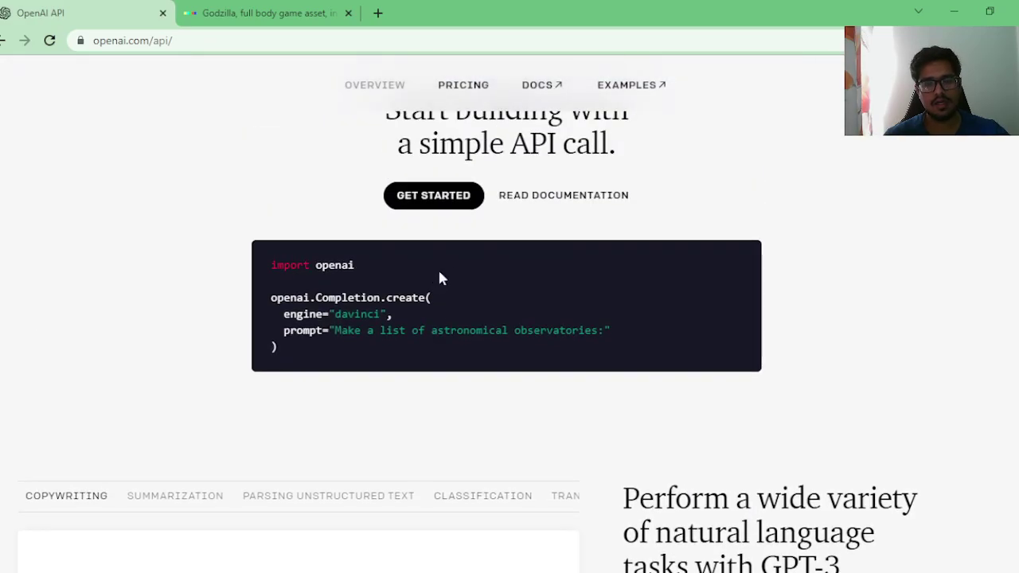
{"action": "left_click", "coordinate": [526, 199]}
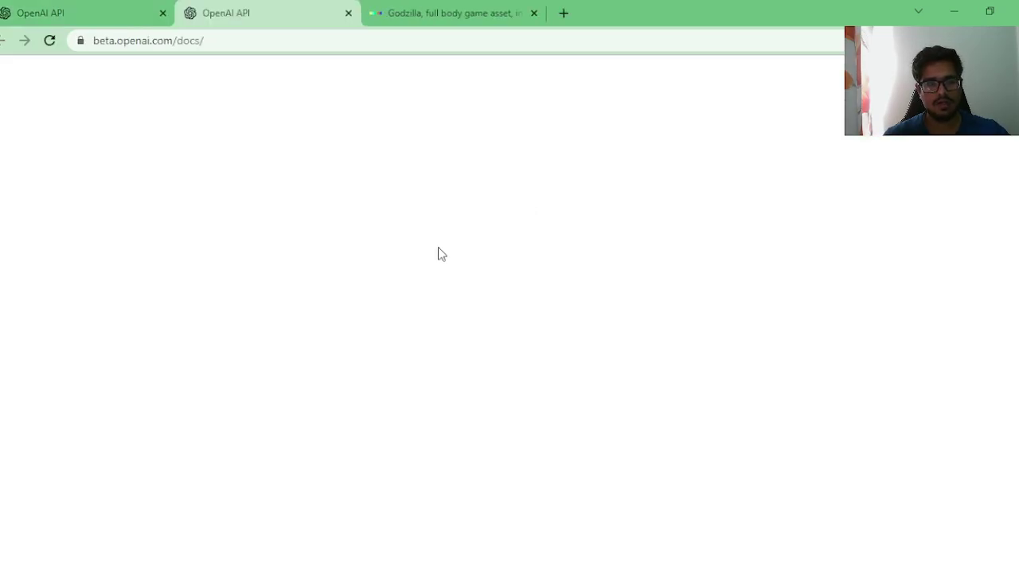
Step: Open the Image generation guide from the docs sidebar
{"action": "scroll", "coordinate": [438, 255], "scroll_direction": "down", "scroll_amount": 9}
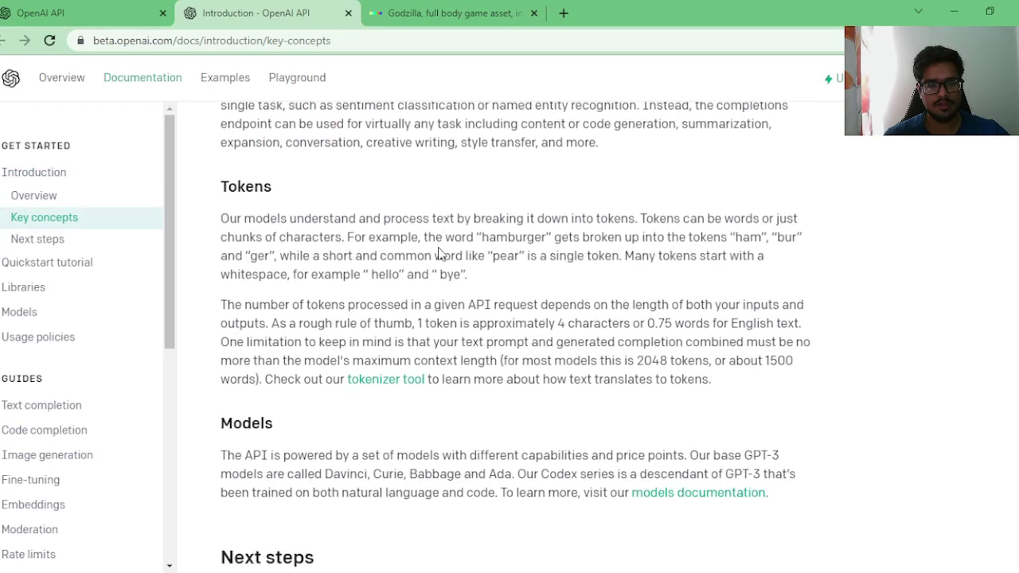
{"action": "scroll", "coordinate": [438, 253], "scroll_direction": "down", "scroll_amount": 5}
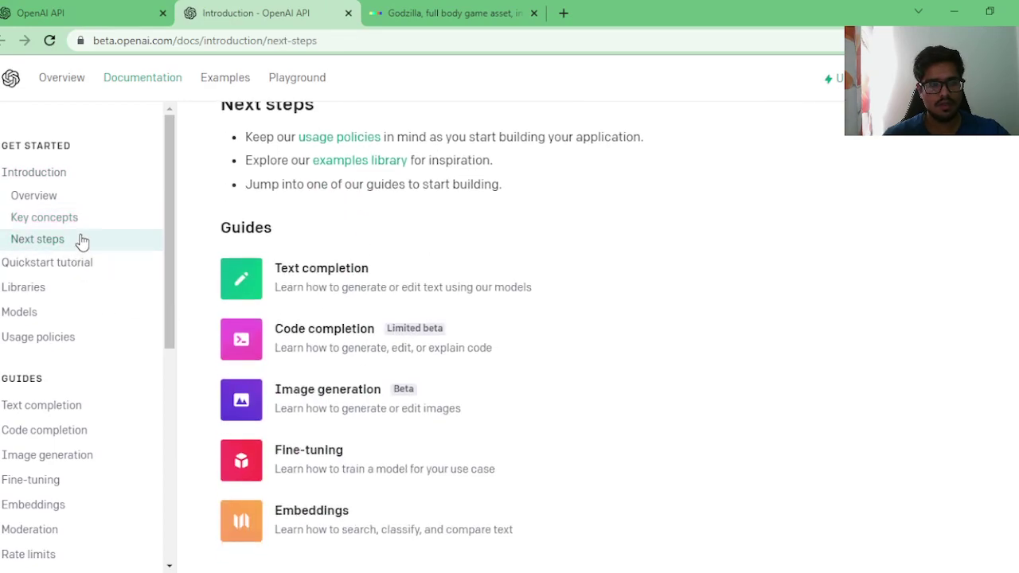
{"action": "scroll", "coordinate": [82, 240], "scroll_direction": "down", "scroll_amount": 3}
{"action": "left_click", "coordinate": [75, 230]}
Step: Select the image-creation usage code (lines 2–6) and return to the OpenAI API tab
{"action": "scroll", "coordinate": [355, 311], "scroll_direction": "down", "scroll_amount": 8}
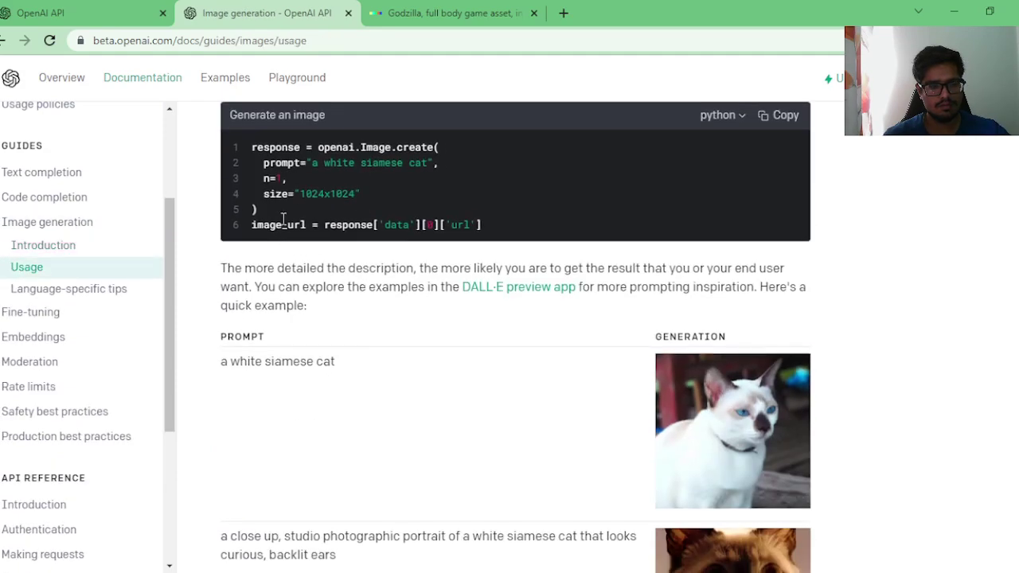
{"action": "left_click_drag", "start_coordinate": [293, 163], "coordinate": [525, 237]}
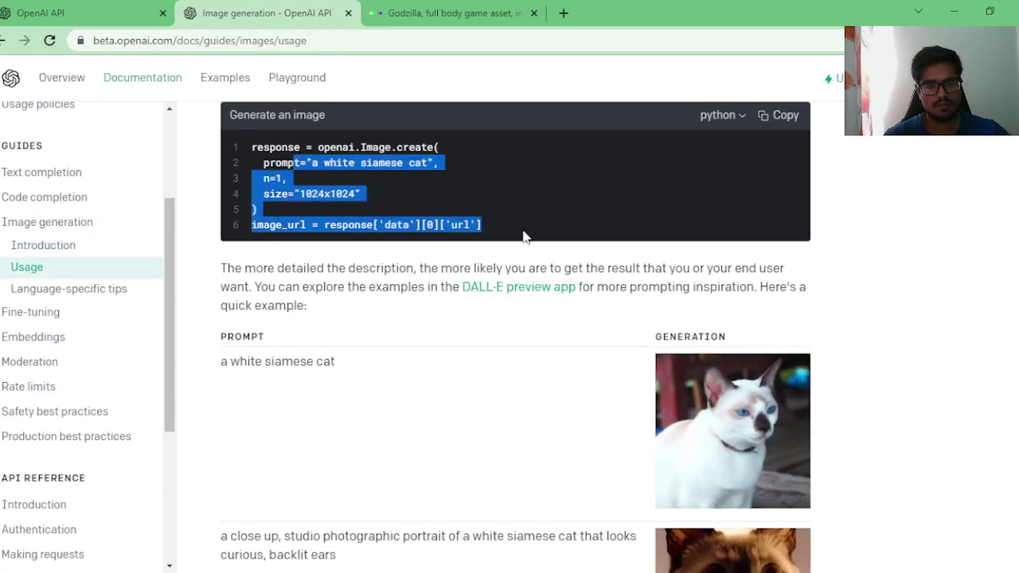
{"action": "scroll", "coordinate": [546, 239], "scroll_direction": "up", "scroll_amount": 2}
{"action": "left_click", "coordinate": [89, 14]}
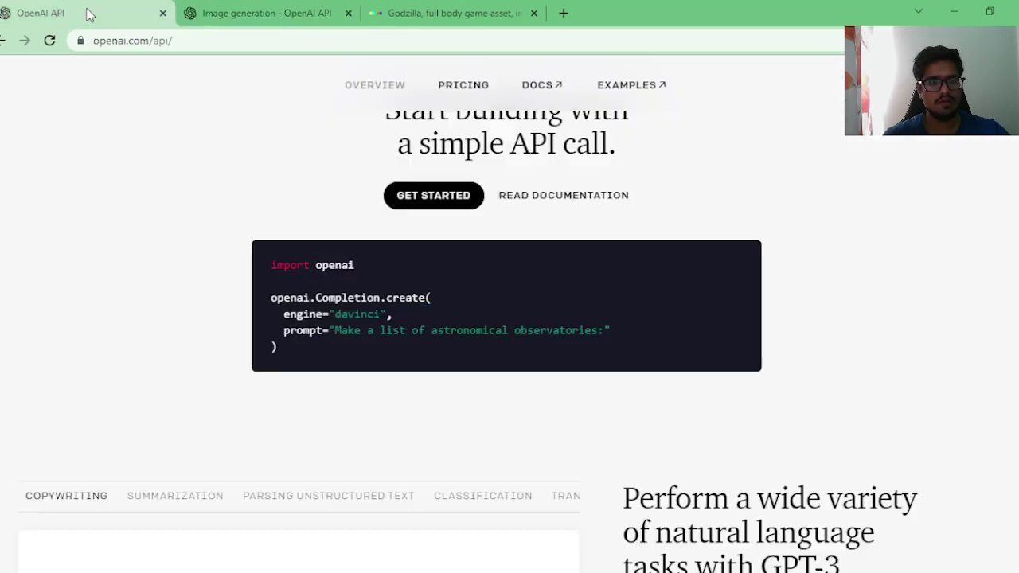